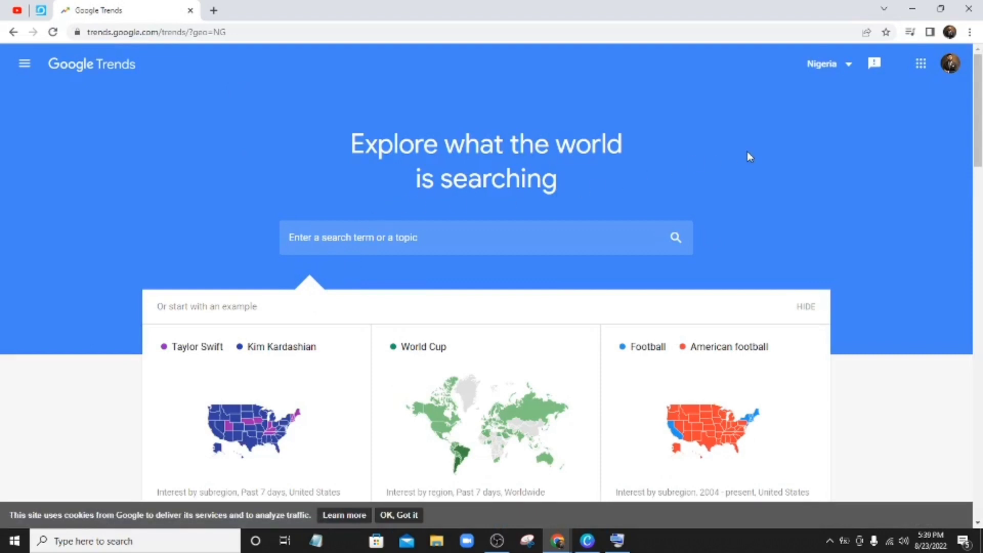
- Set the Google Trends region to United States
click(847, 65)
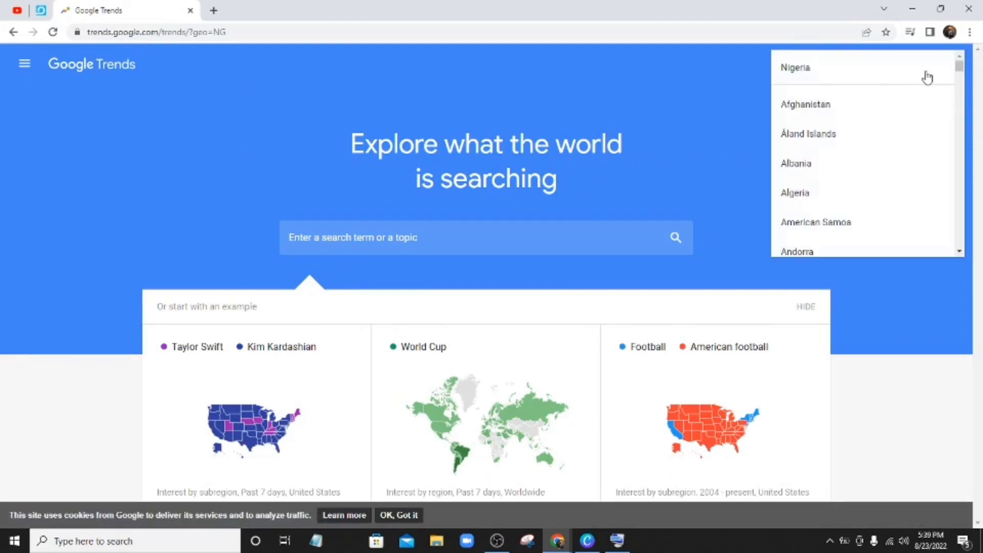
drag(959, 69, 977, 238)
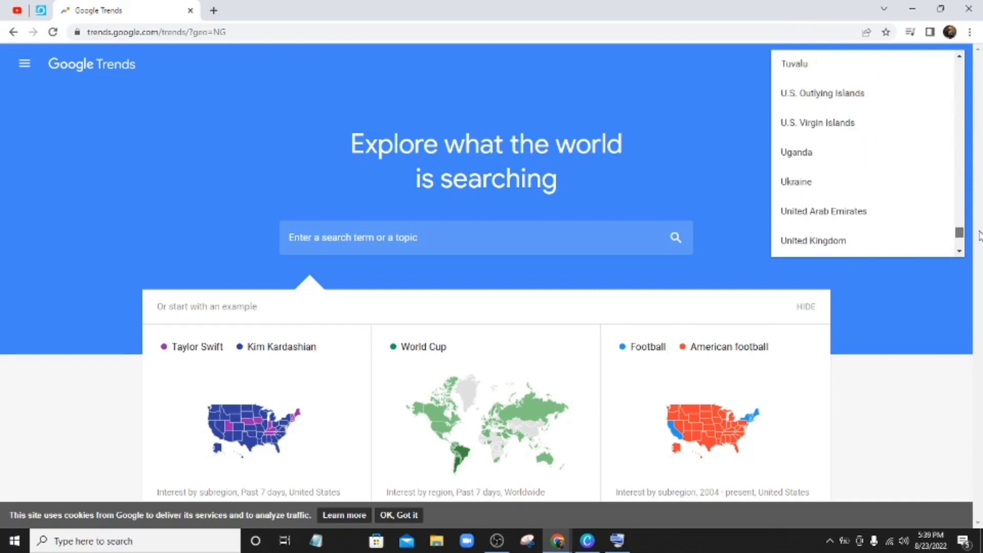
click(959, 251)
click(960, 253)
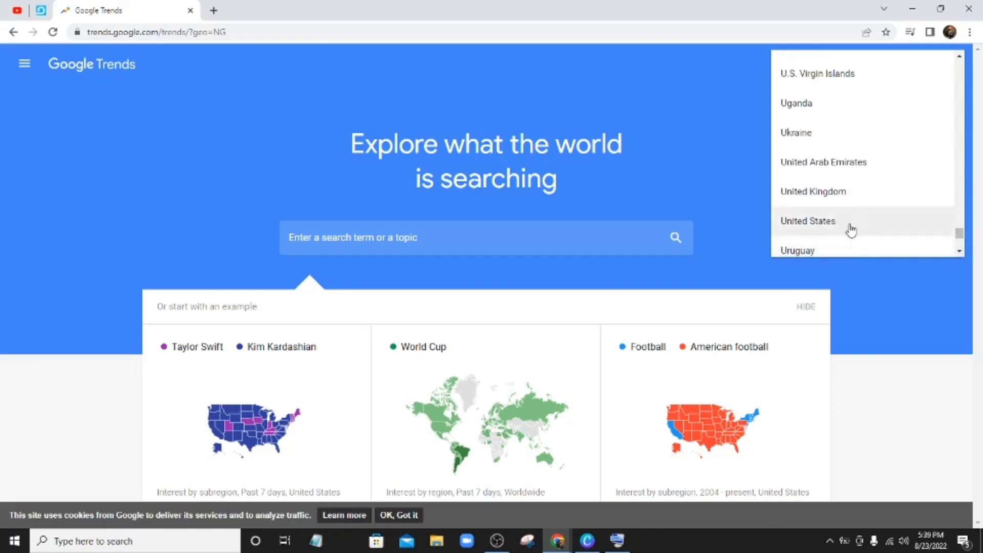
click(866, 224)
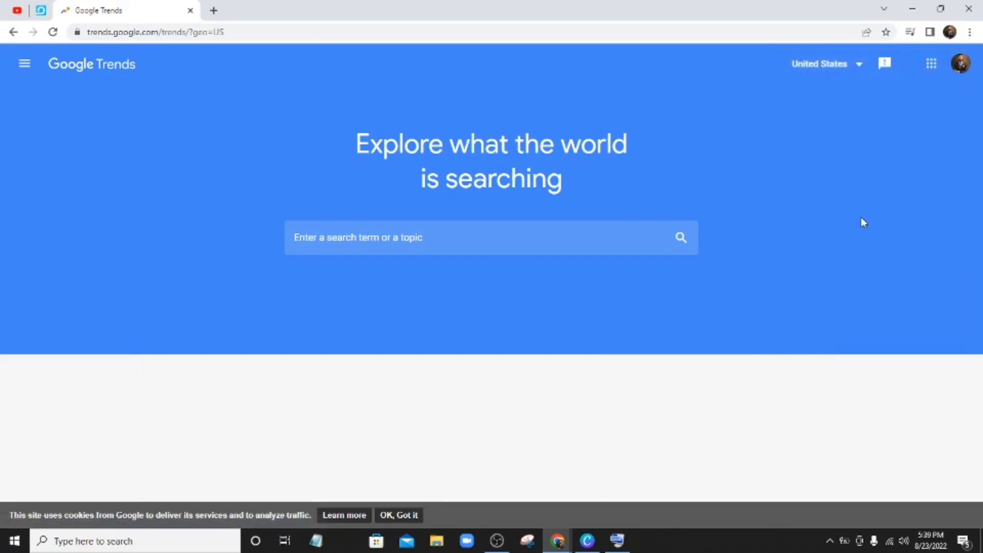
- Explore the search trend for Halloween as a Celebration topic and set its time range to Past 5 years
click(332, 242)
text(hallo)
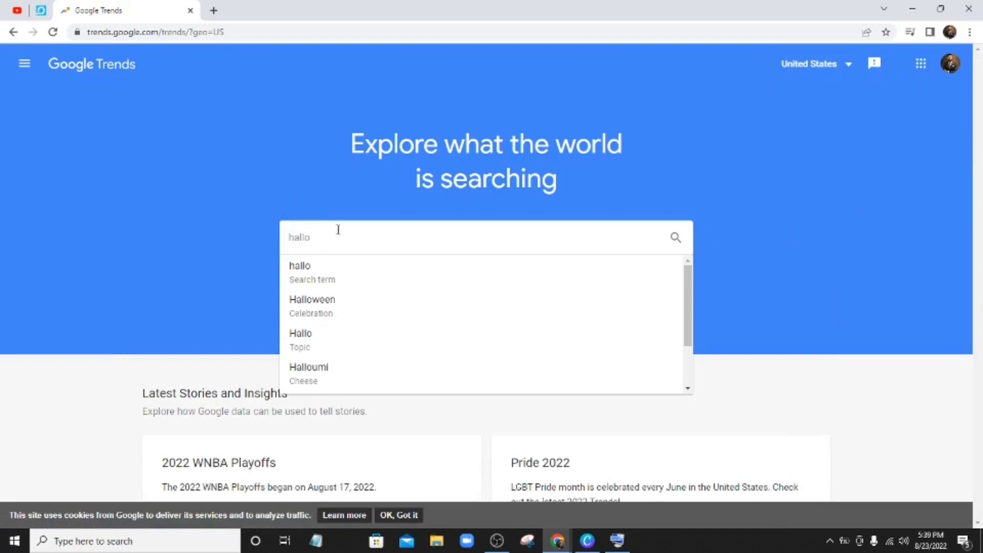
click(305, 306)
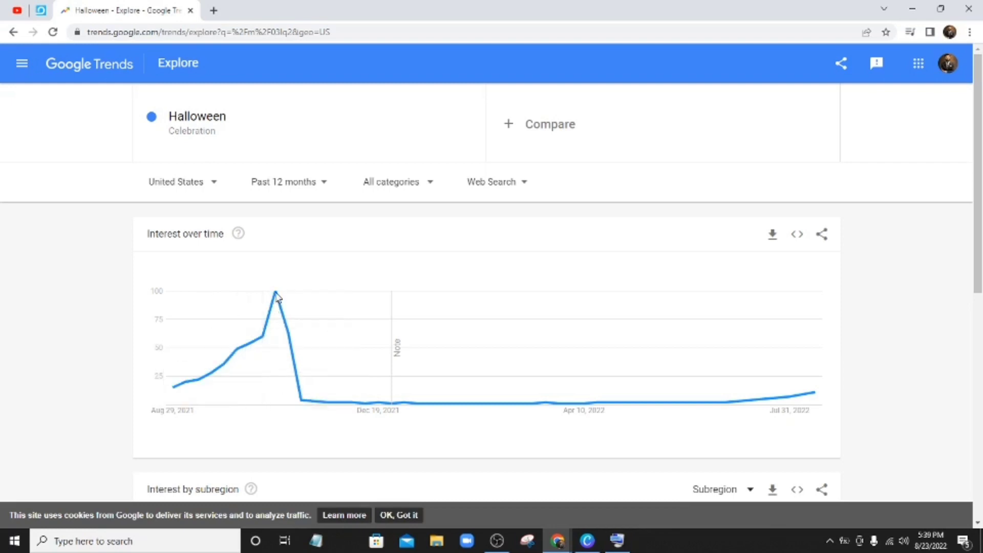
click(326, 185)
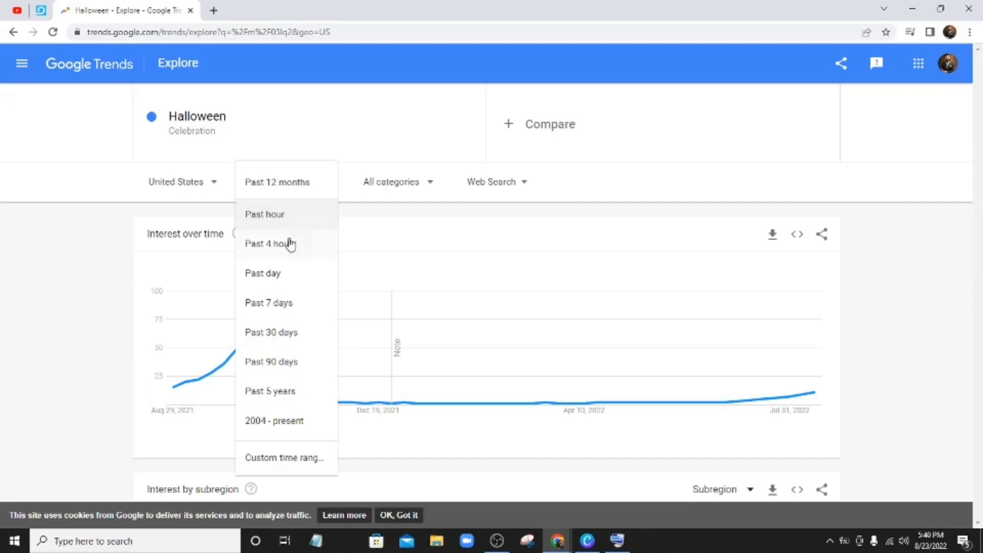
click(269, 393)
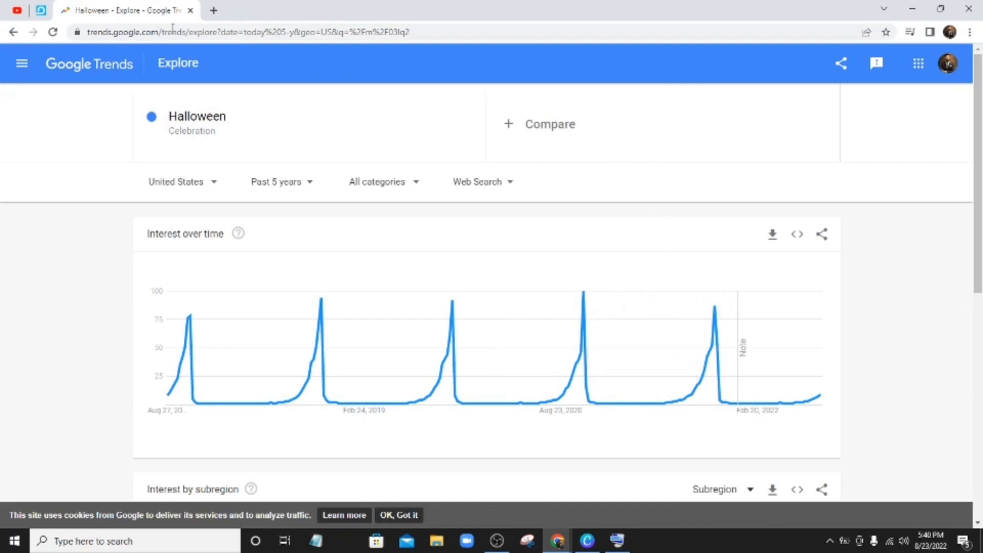
- Search Google in a new tab for "self publishing titans chrome extension" and open the Self Publishing Titans website
click(213, 10)
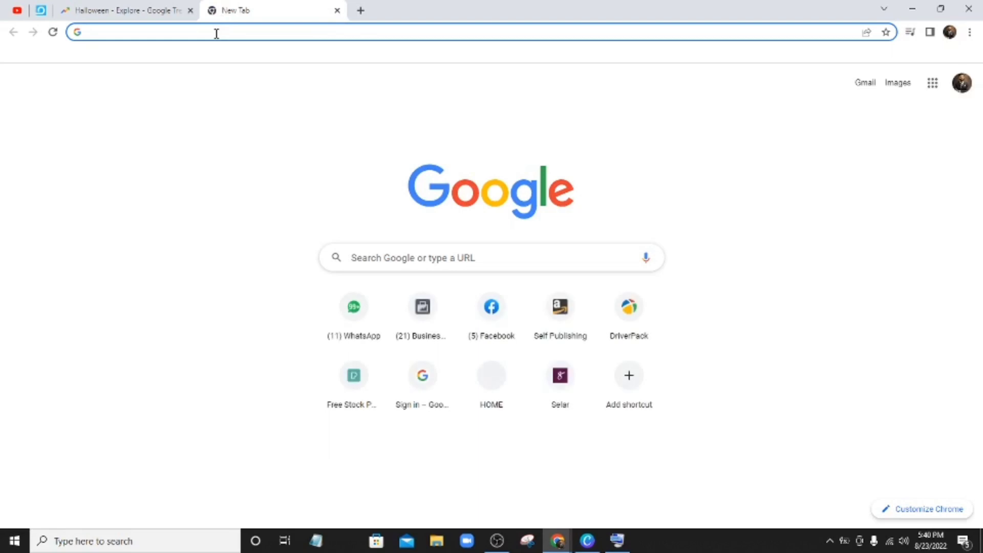
text(sel)
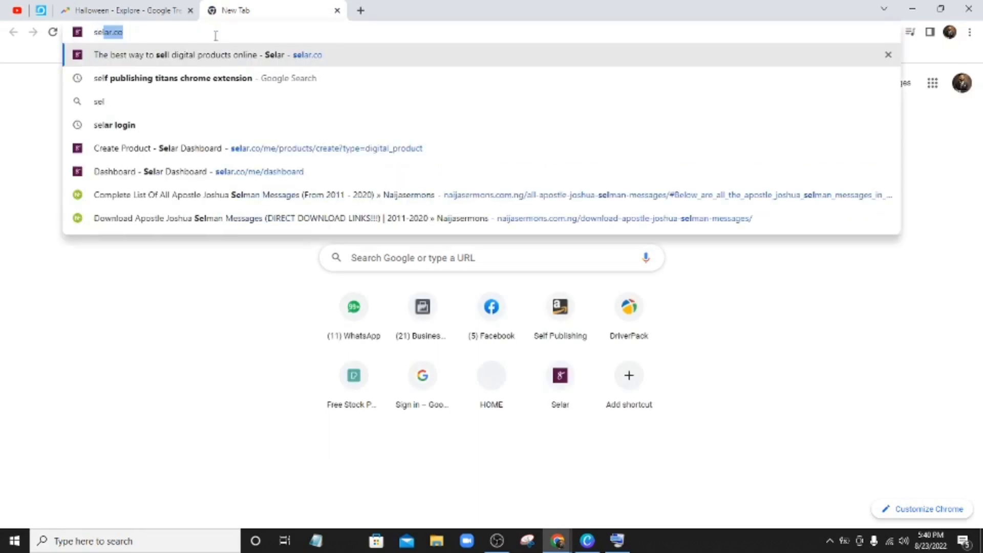
text(f)
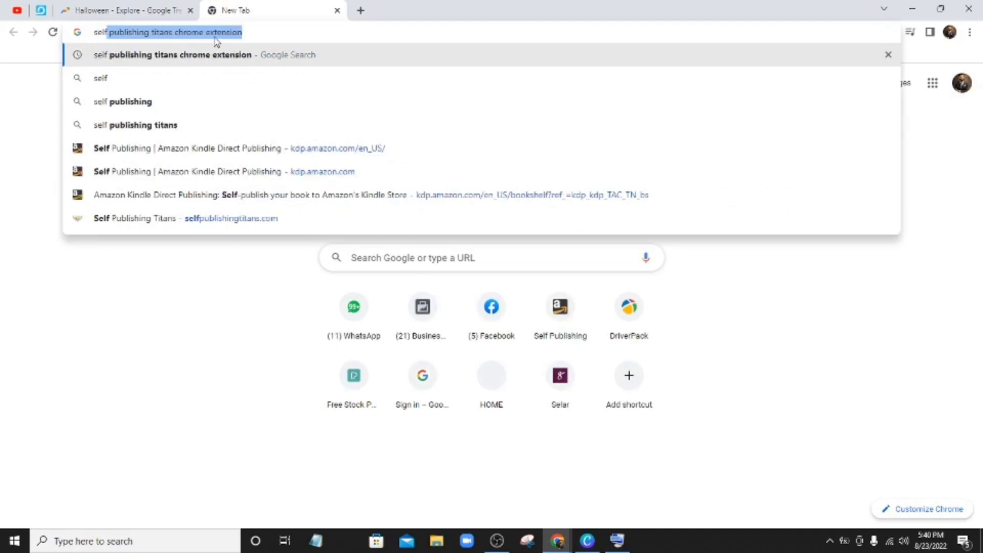
click(215, 56)
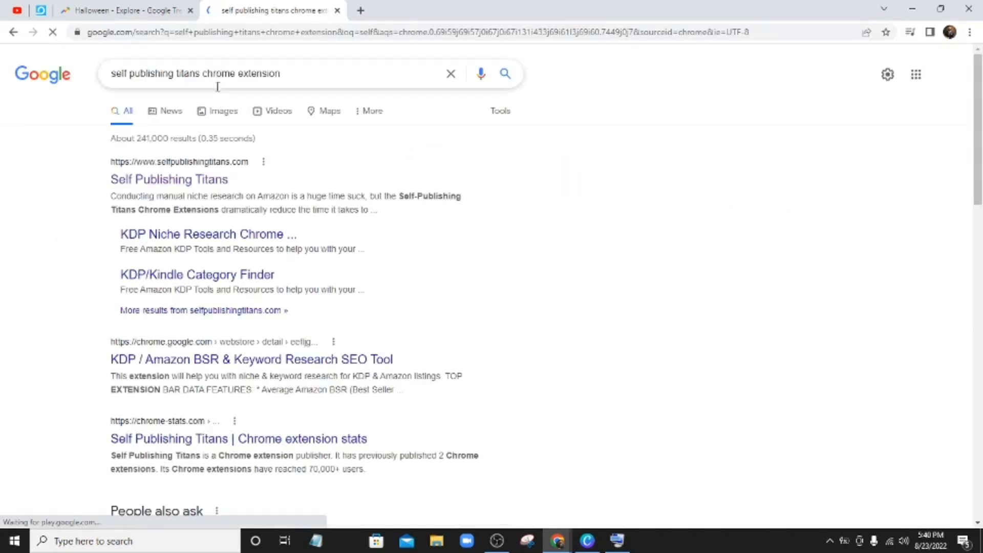
click(215, 180)
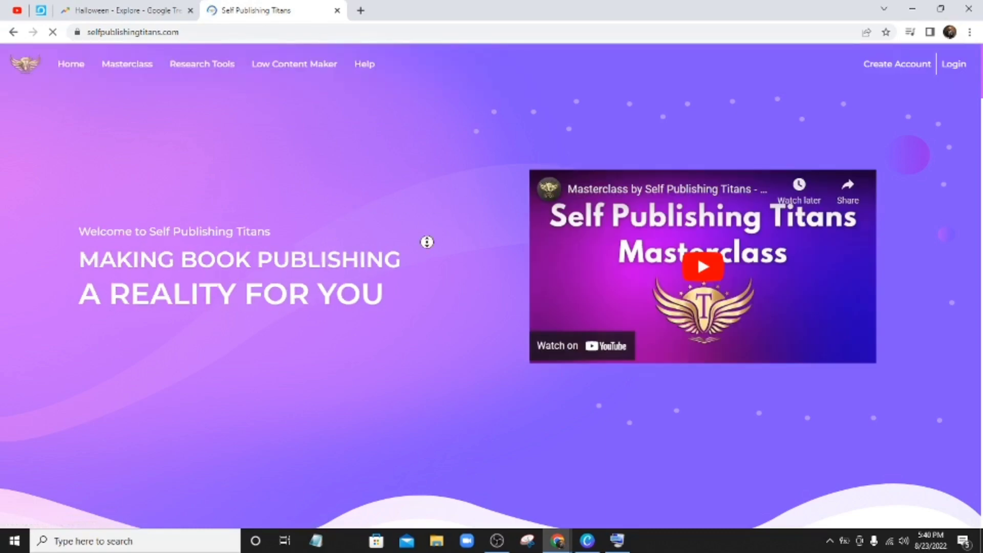
- Look over the site's Research Tools and Low Content Maker offerings and its home page as far as the free KDP research tools section
scroll(427, 260, down, 1)
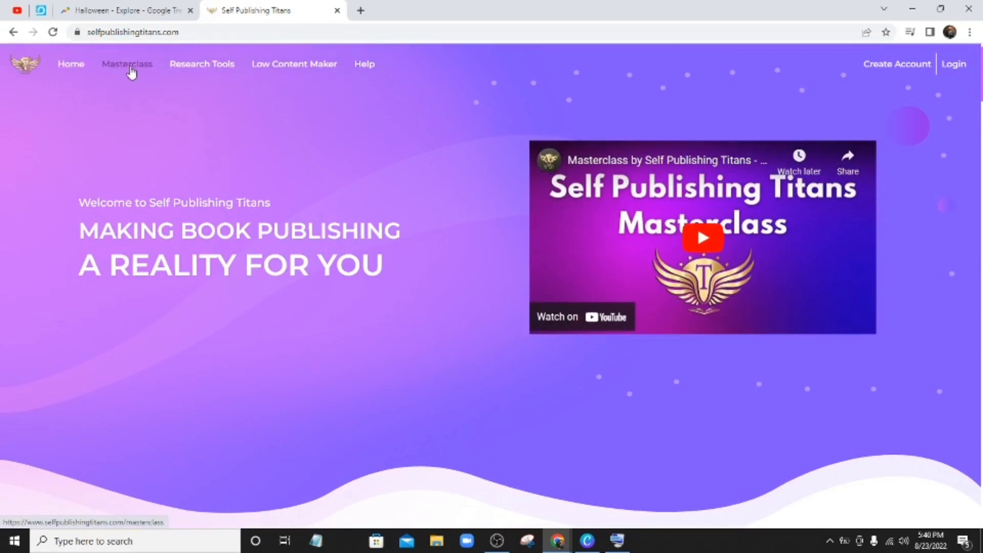
mouse_move(200, 67)
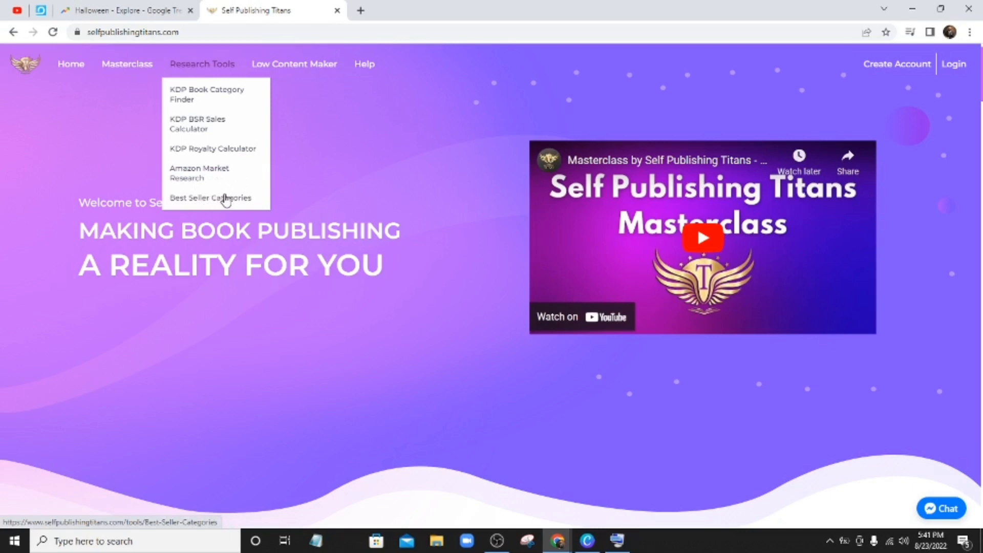
mouse_move(279, 74)
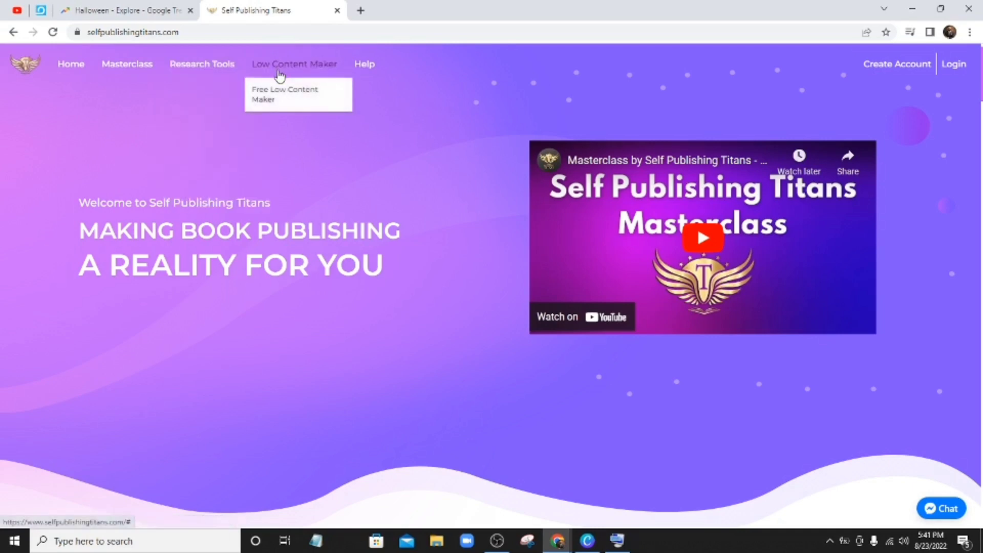
mouse_move(357, 73)
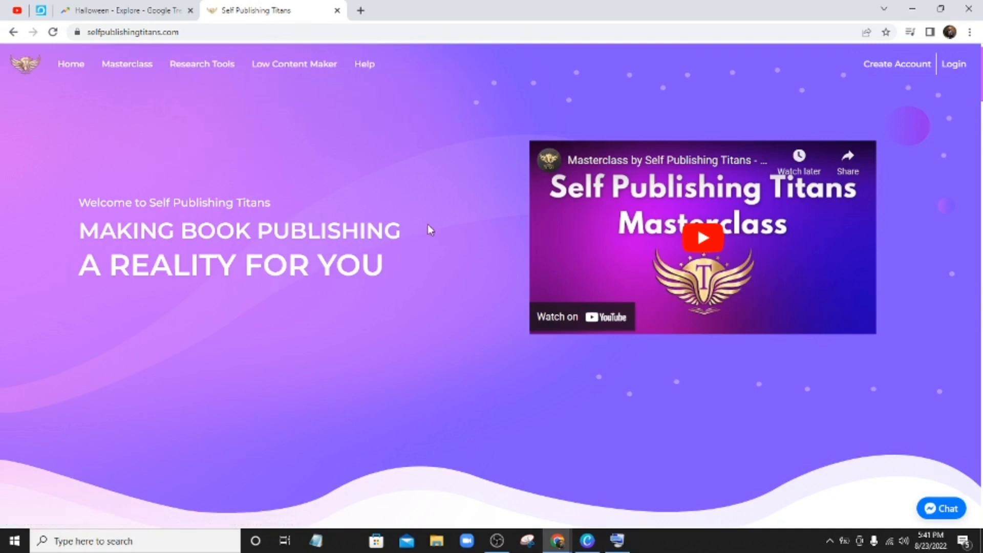
scroll(434, 253, down, 2)
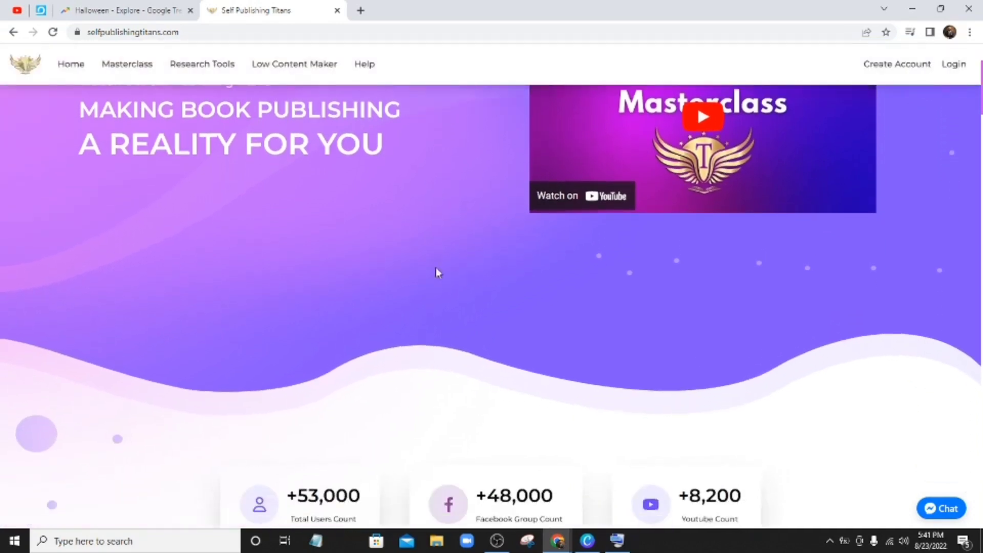
scroll(438, 264, down, 2)
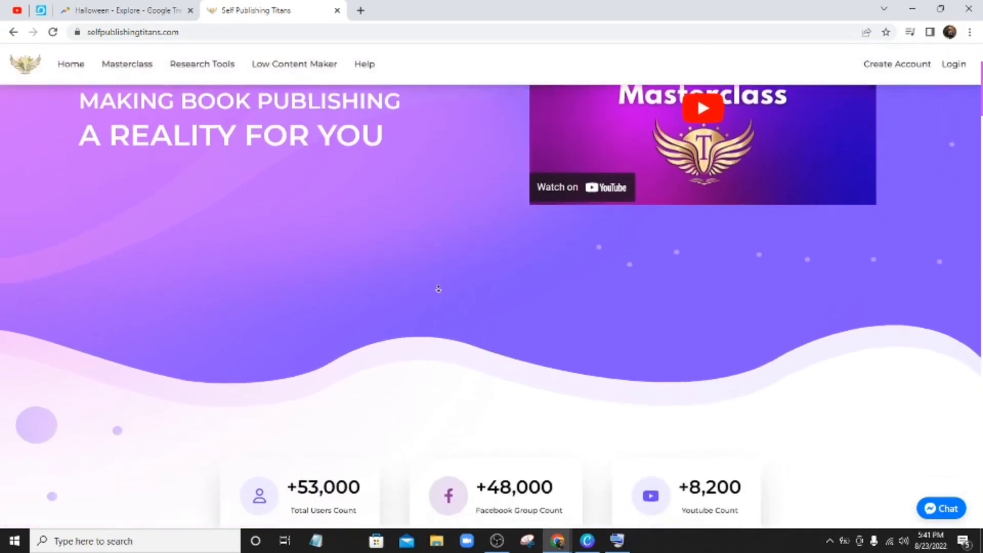
scroll(401, 315, down, 1)
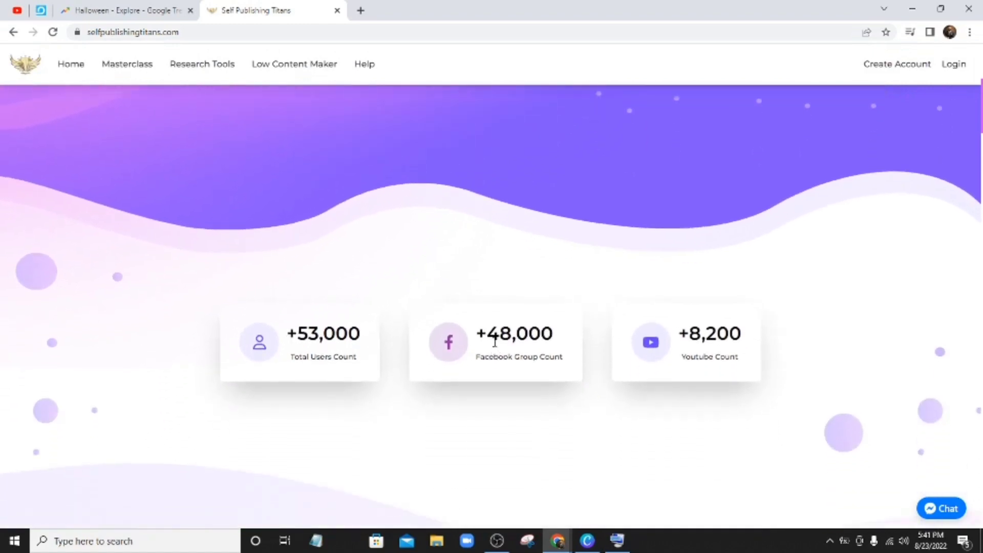
scroll(483, 318, down, 3)
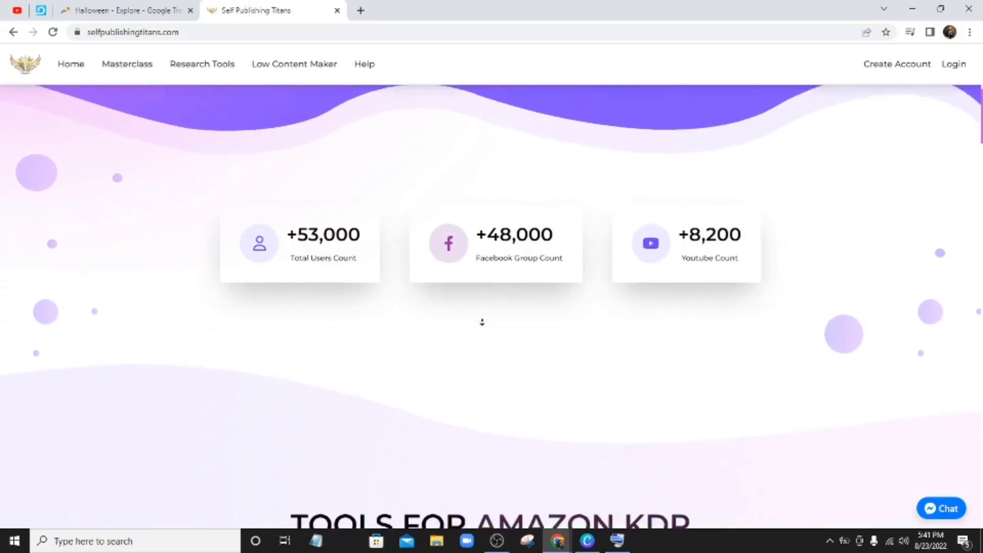
scroll(481, 322, down, 5)
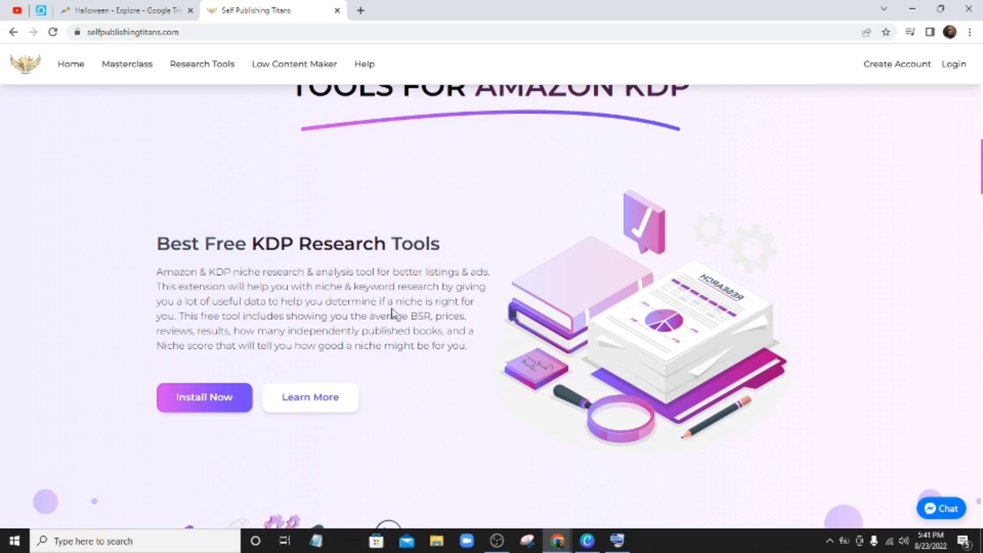
- Install the KDP / Amazon BSR & Keyword Research SEO Tool extension from the Chrome Web Store
click(208, 401)
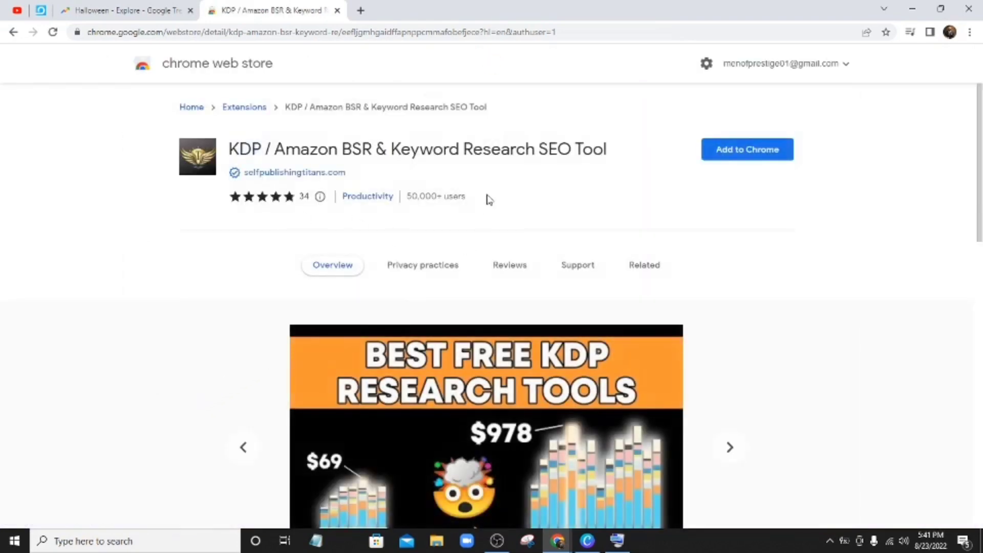
click(738, 151)
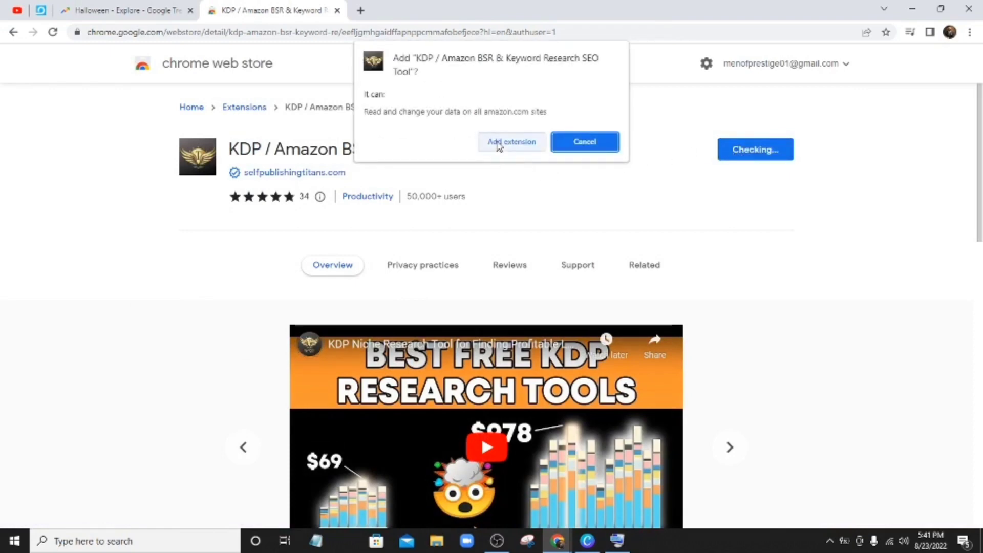
click(499, 145)
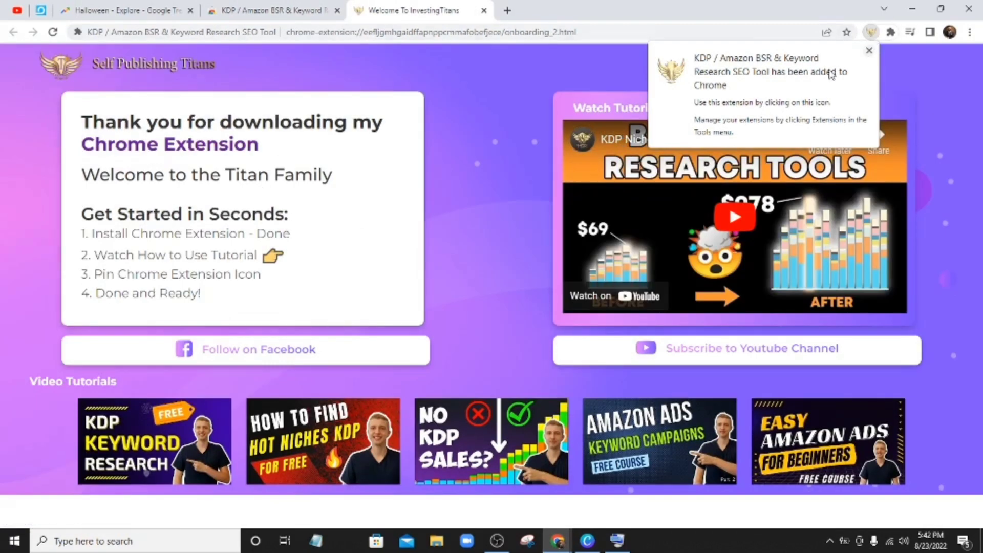
- Dismiss the installation notice and pin the KDP / Amazon BSR & Keyword Research SEO Tool extension in the browser
click(892, 64)
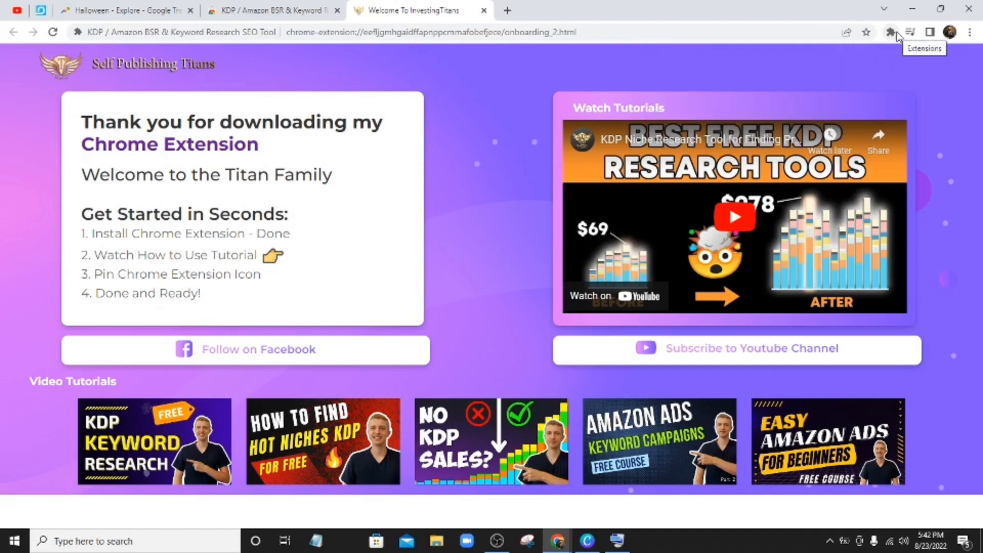
click(892, 33)
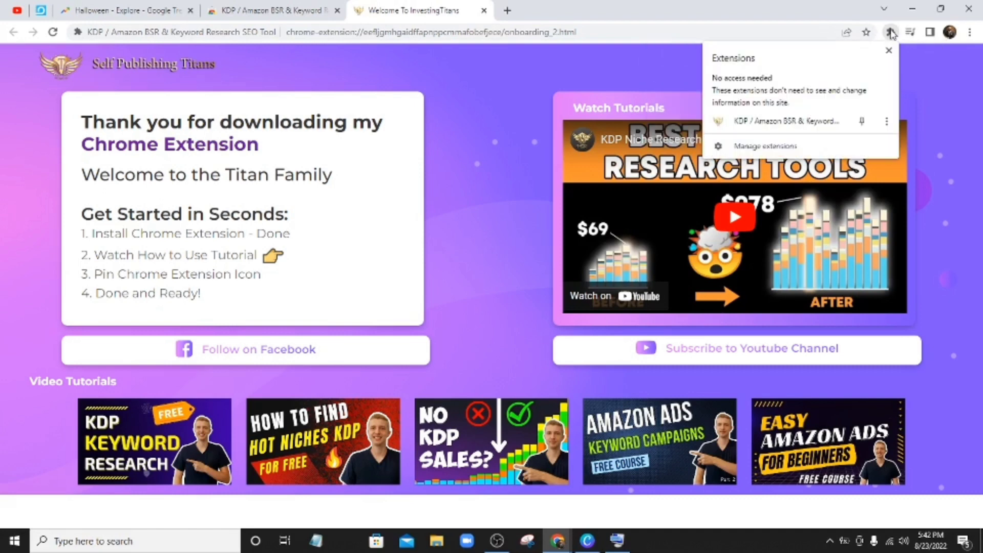
click(861, 121)
click(914, 89)
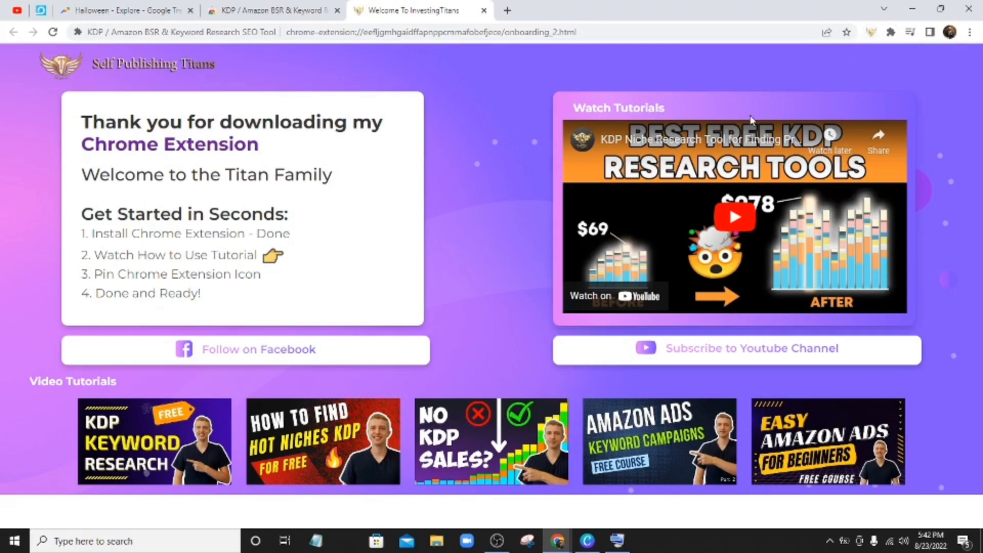
- Open amazon.com in a new browser tab
click(507, 11)
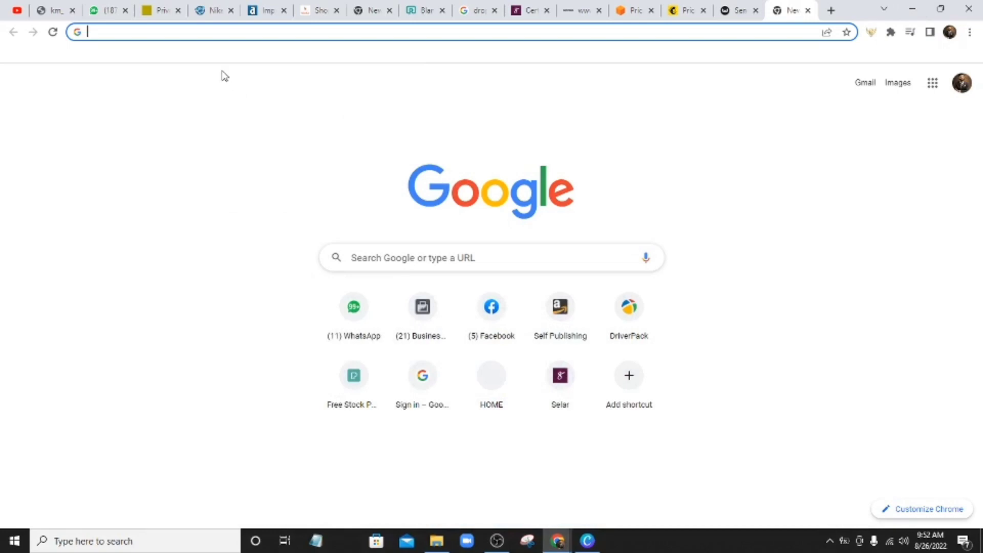
text(Amazon.com)
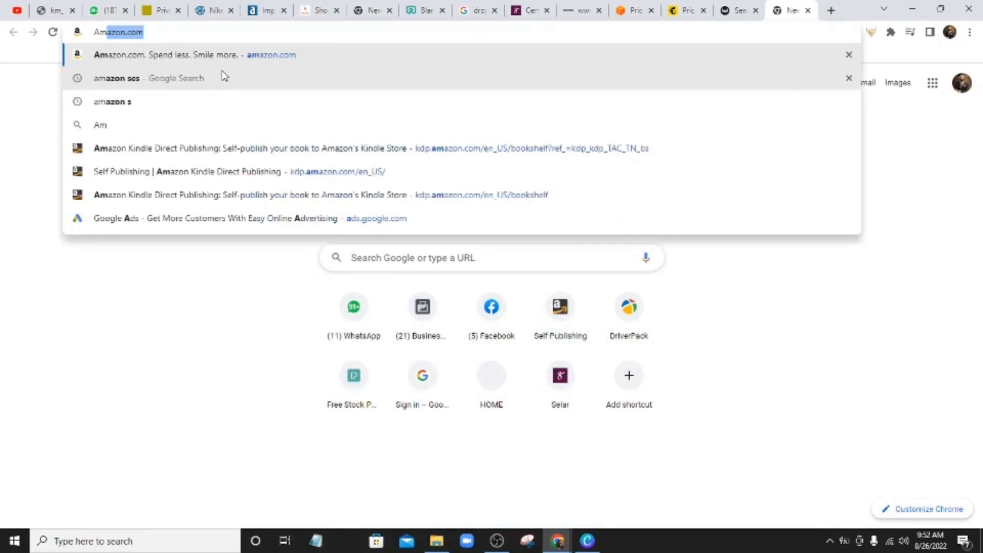
click(179, 36)
key(Return)
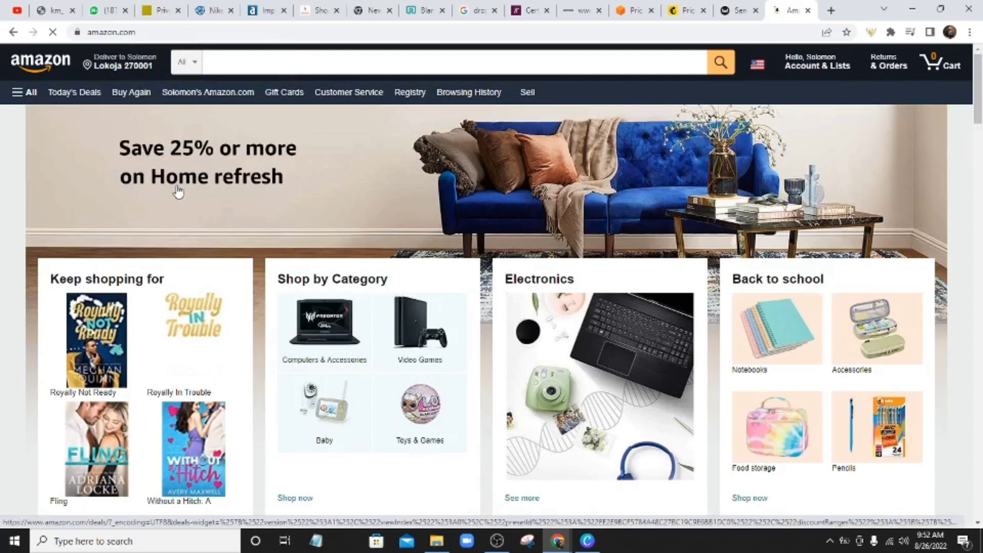
- Search Amazon's Books department for the suggested phrase "halloween coloring book"
click(195, 63)
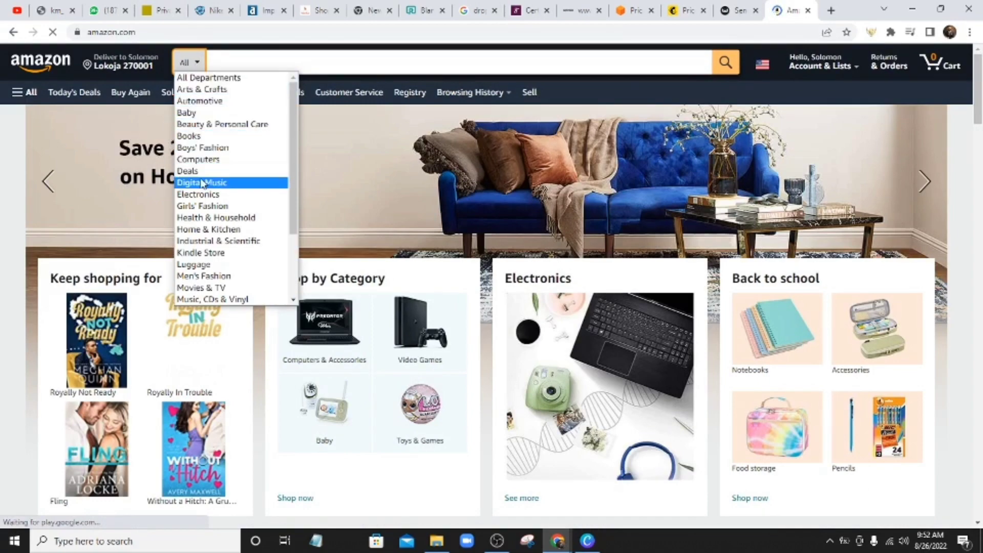
click(239, 137)
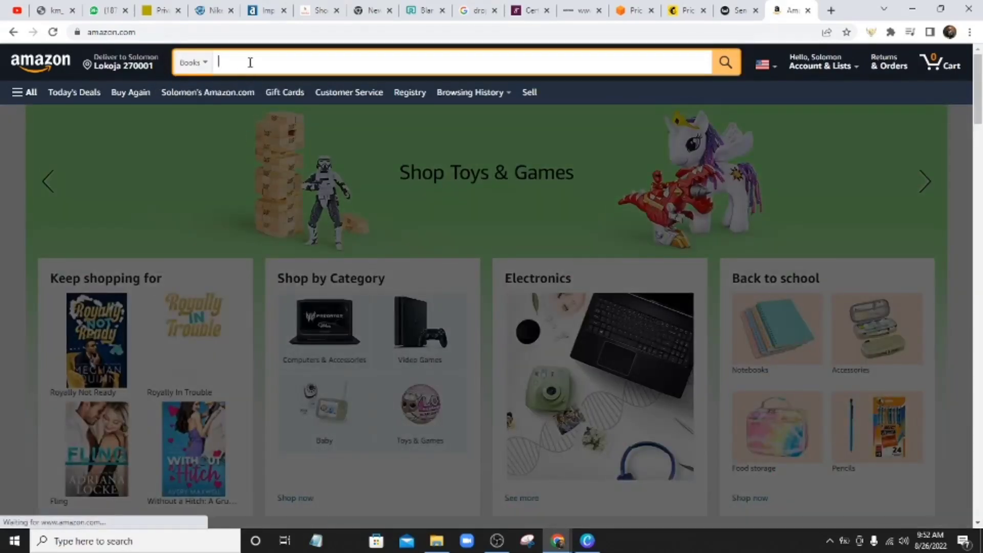
text(h)
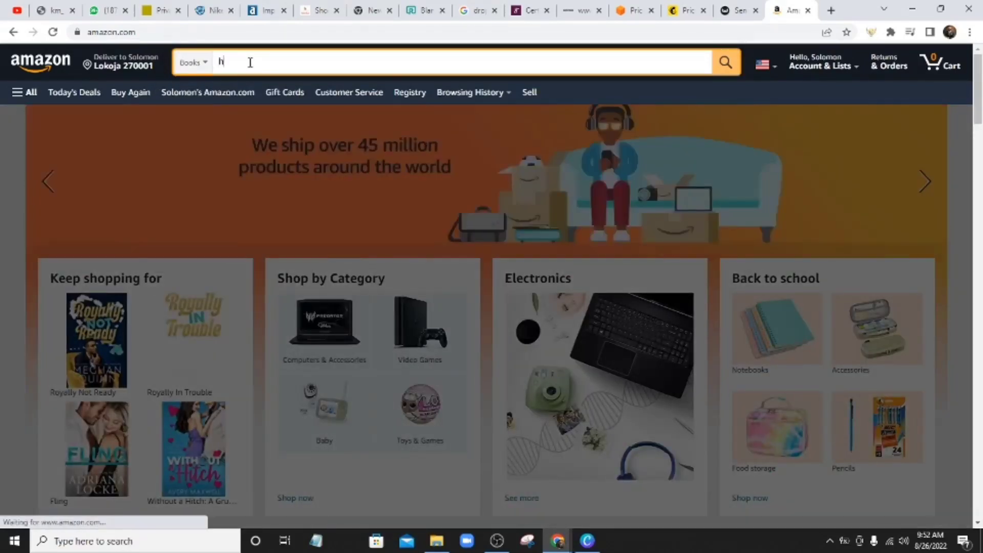
text(a)
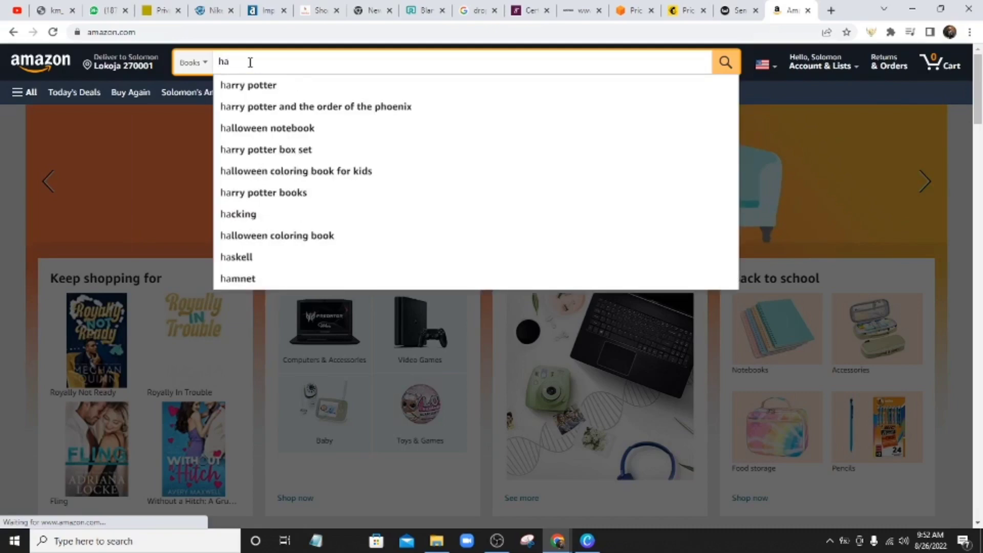
text(l)
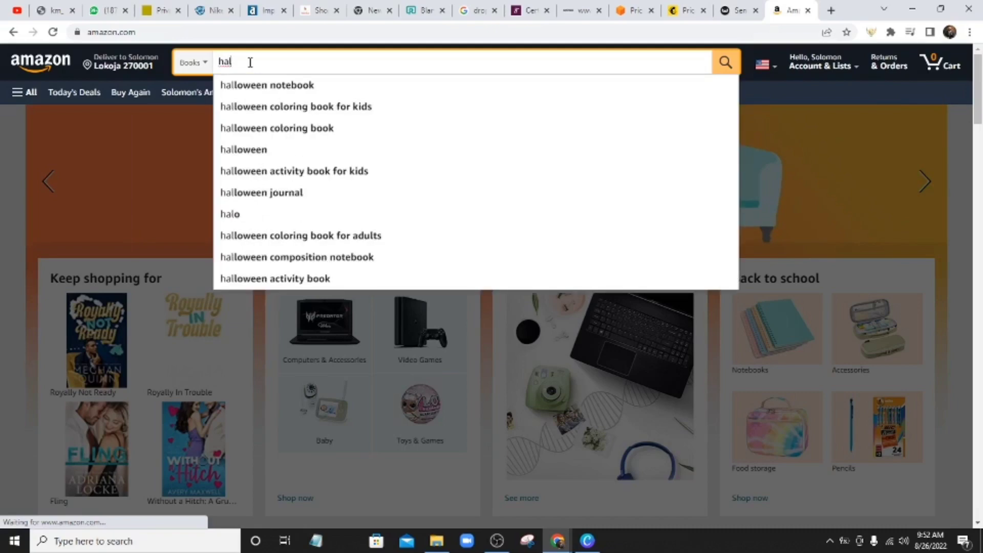
text(l)
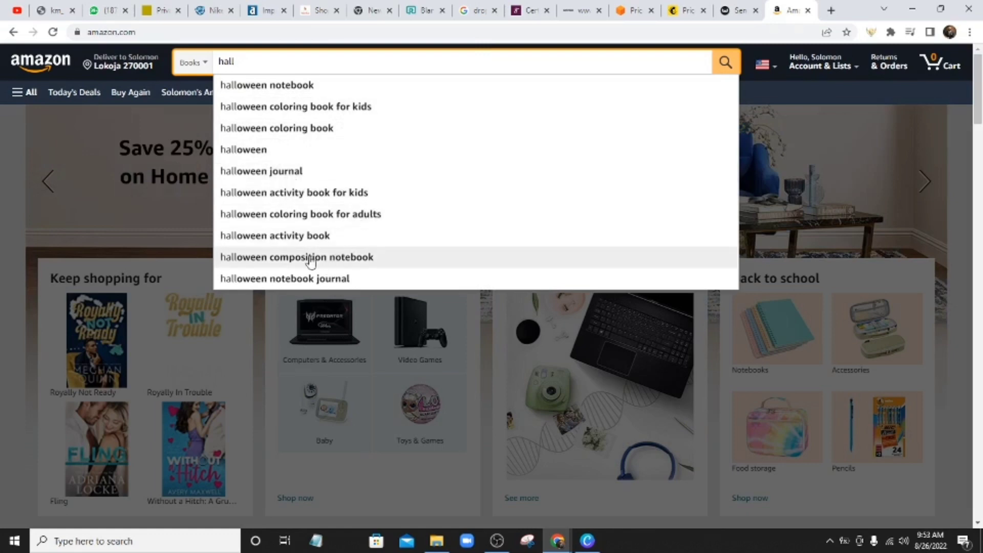
click(297, 129)
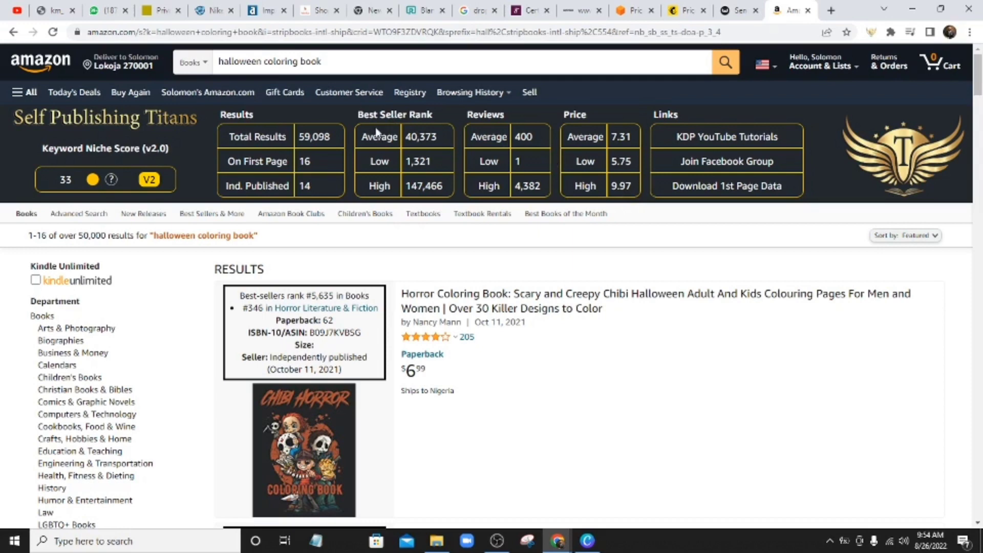
- Open pixaby.com in a new browser tab and follow its Free Stock Images listing to the Shutterstock website
click(831, 10)
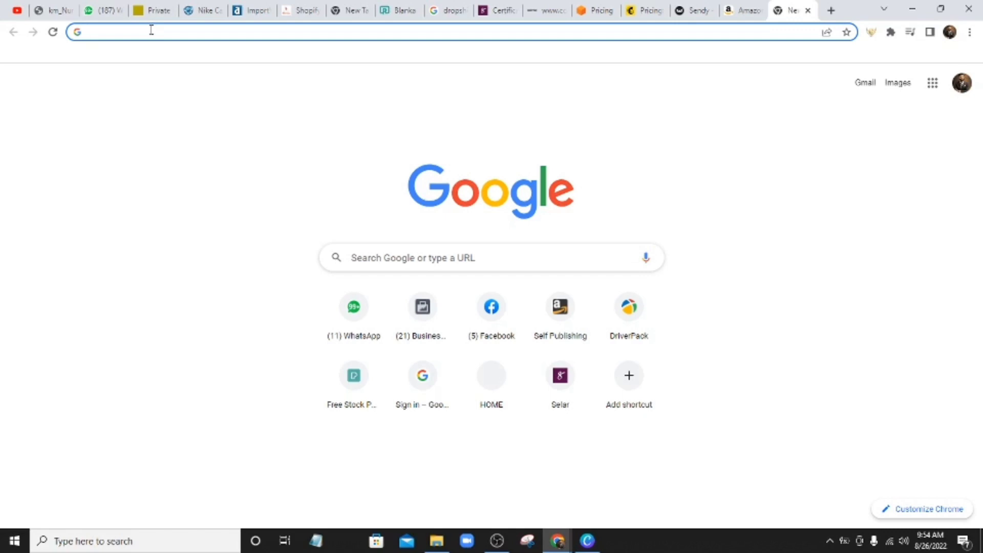
text(pixaby.com)
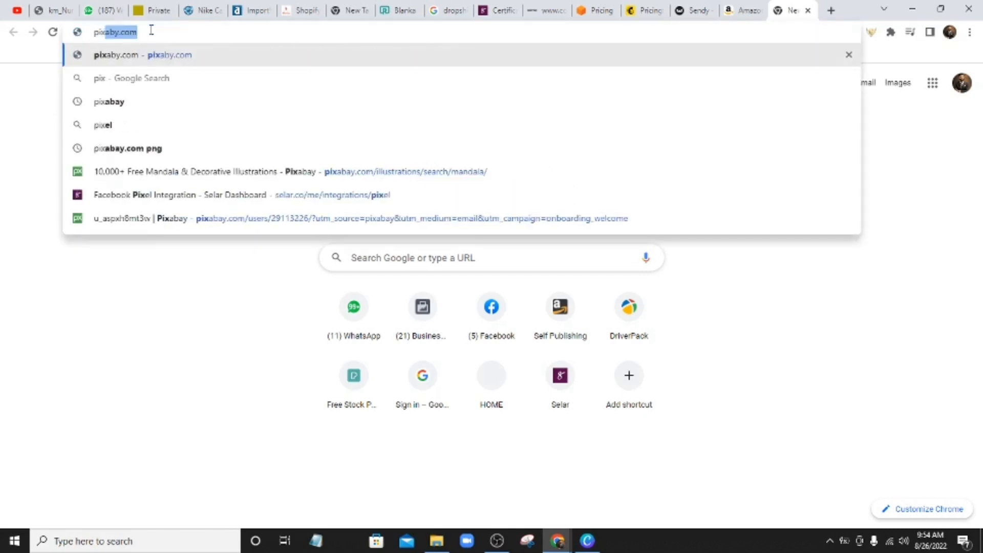
click(159, 63)
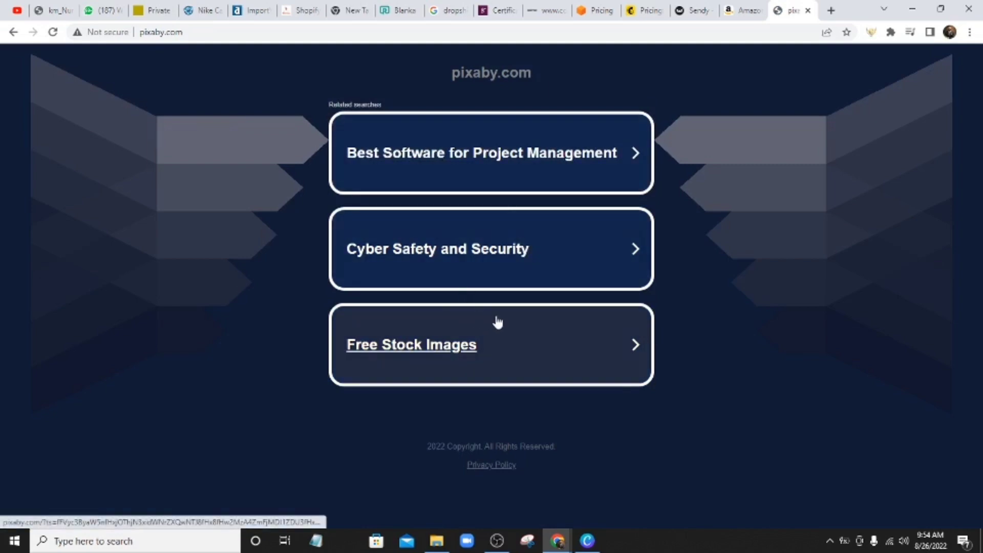
click(433, 316)
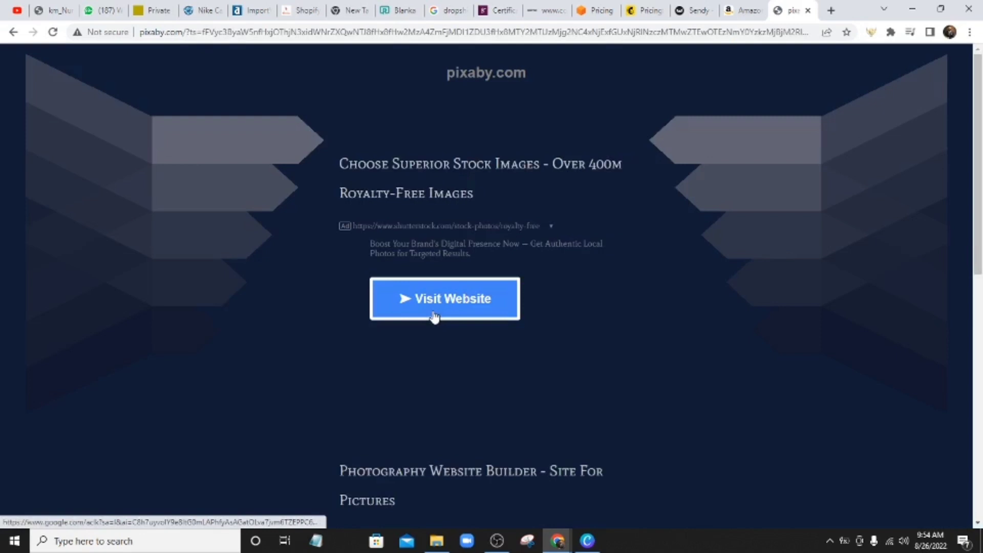
click(442, 301)
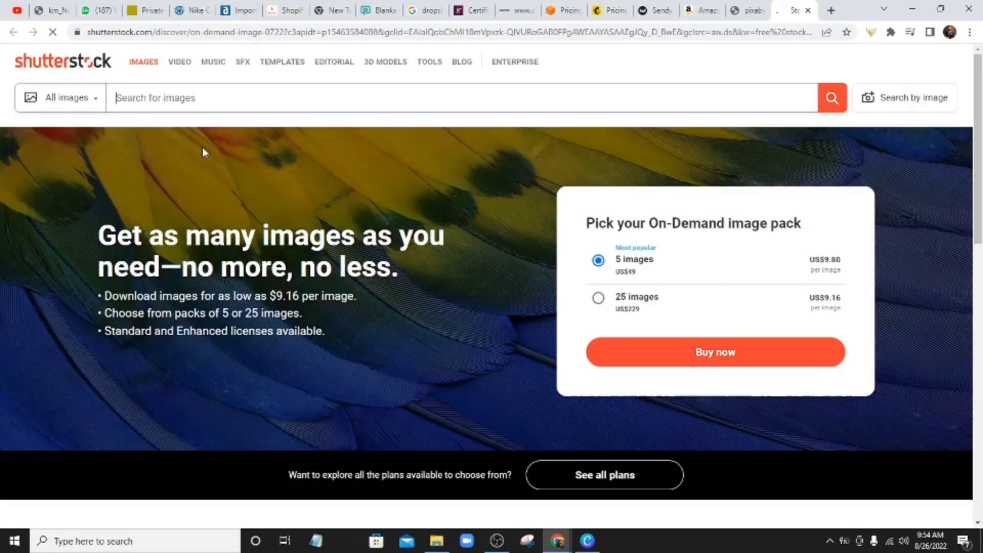
- Search Shutterstock's Illustrations for "halloween kids"
click(95, 101)
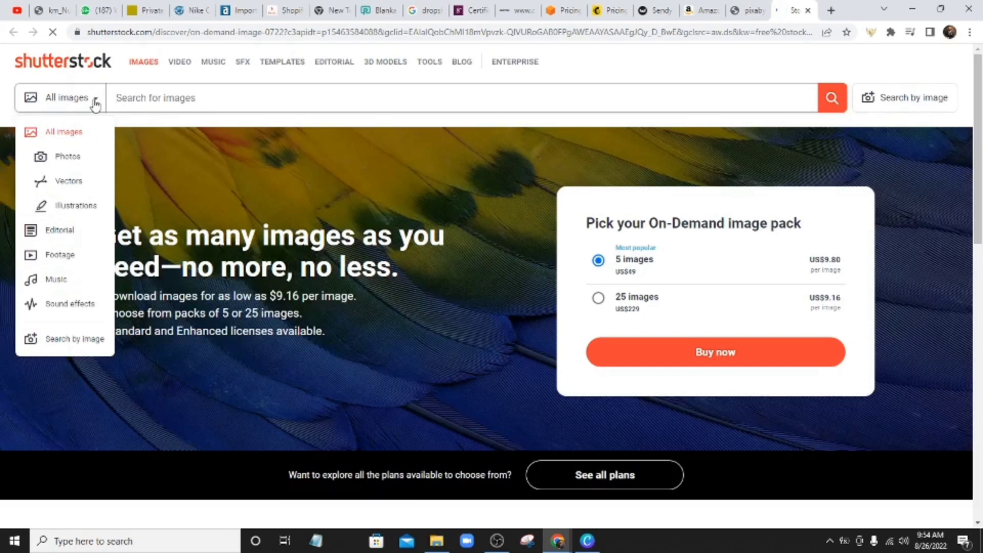
click(69, 206)
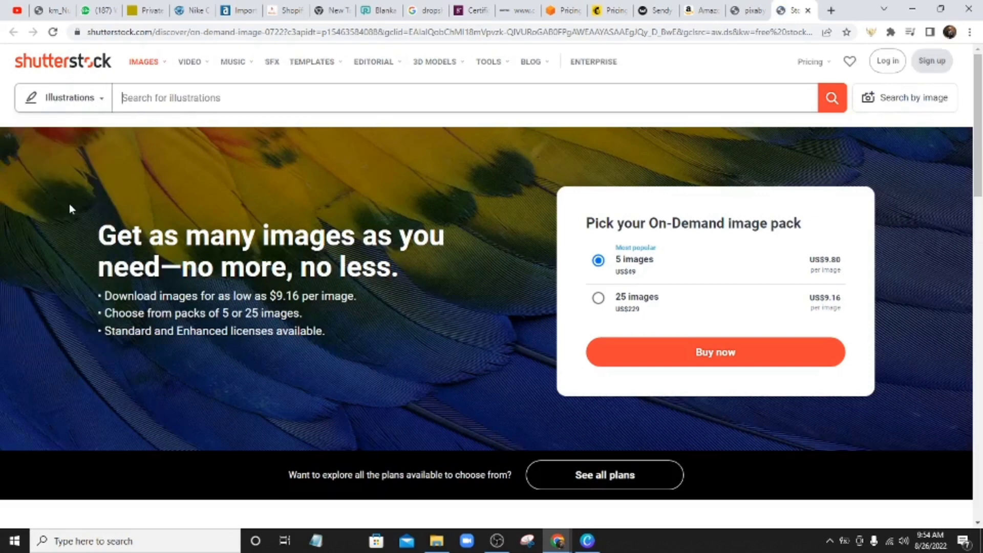
click(160, 95)
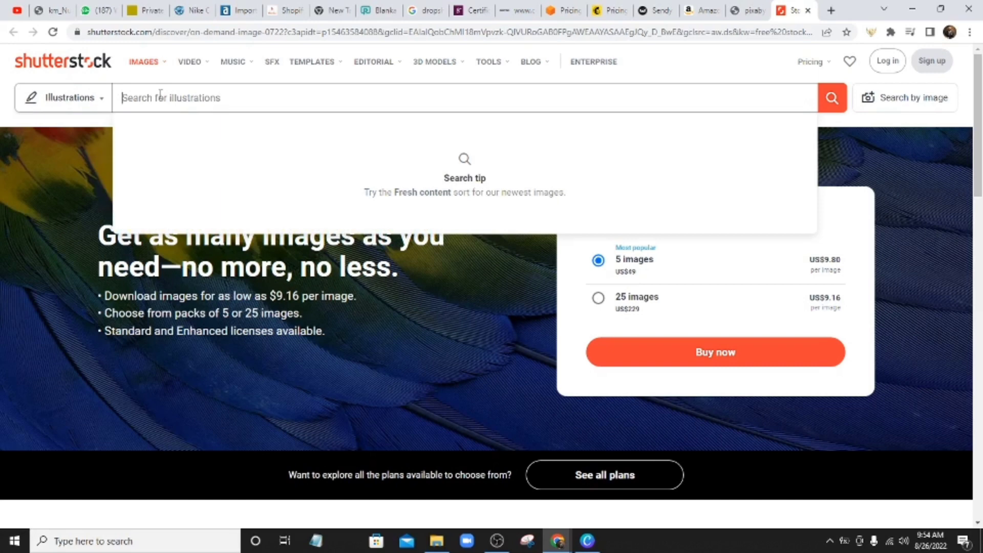
text(hall)
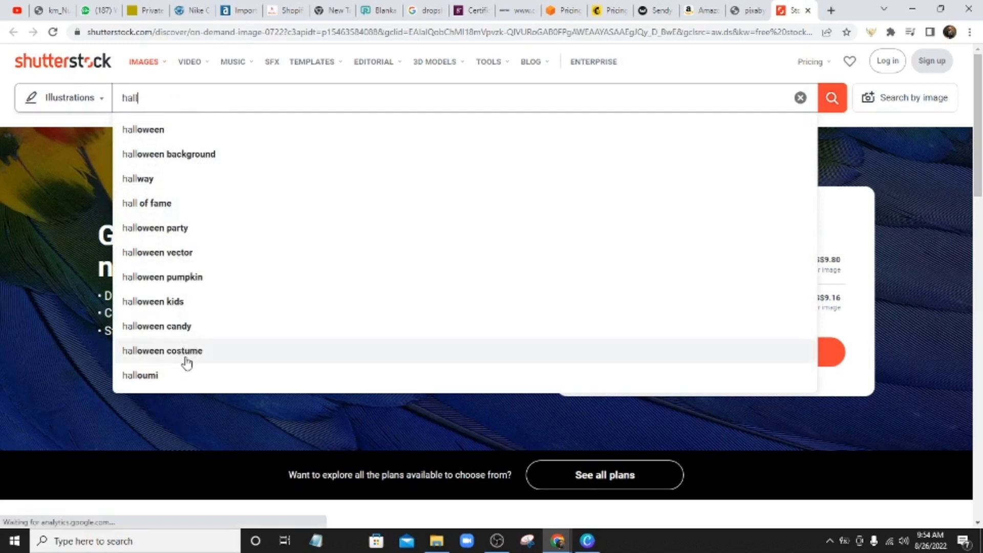
click(163, 302)
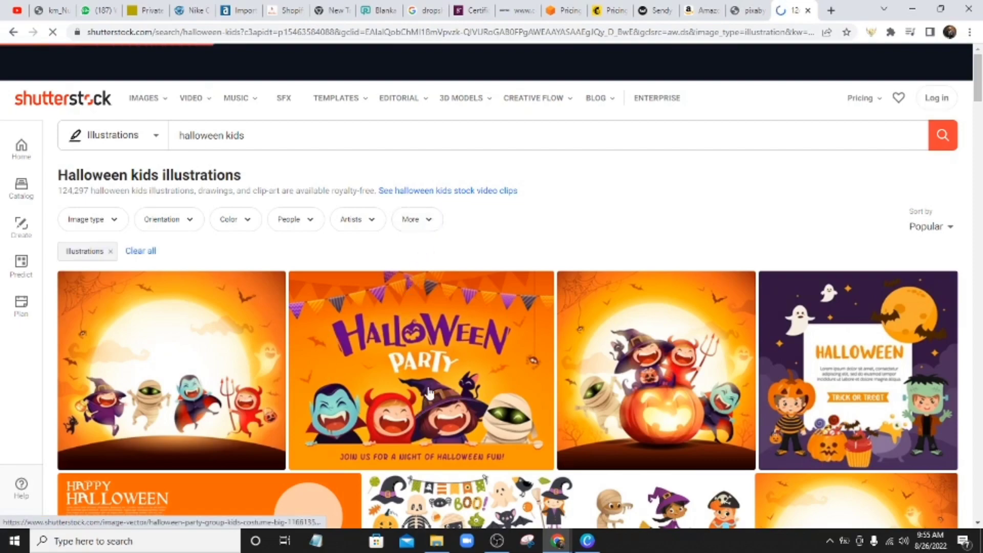
- Look through the halloween kids results, try other image types in the filter, and return to Illustrations
scroll(692, 220, down, 10)
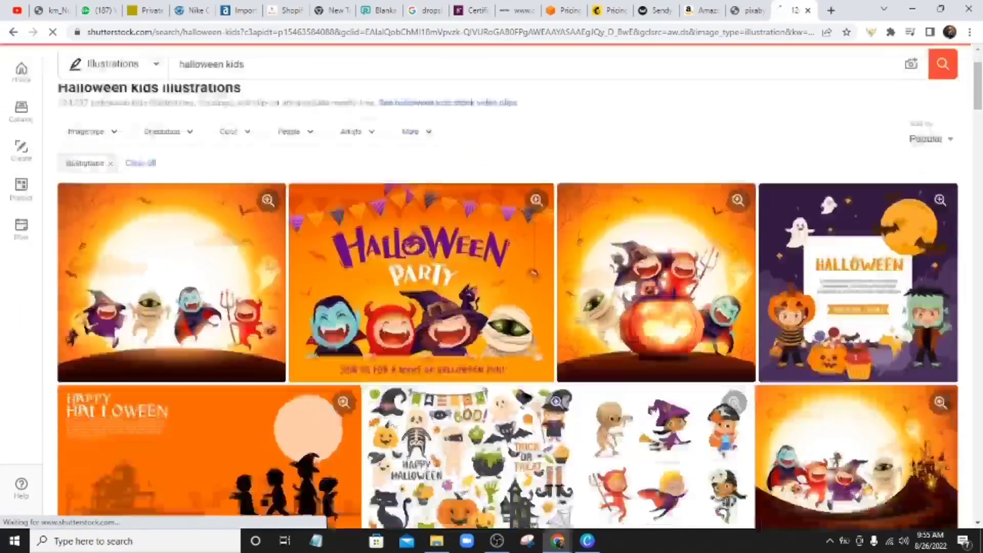
scroll(680, 266, down, 2)
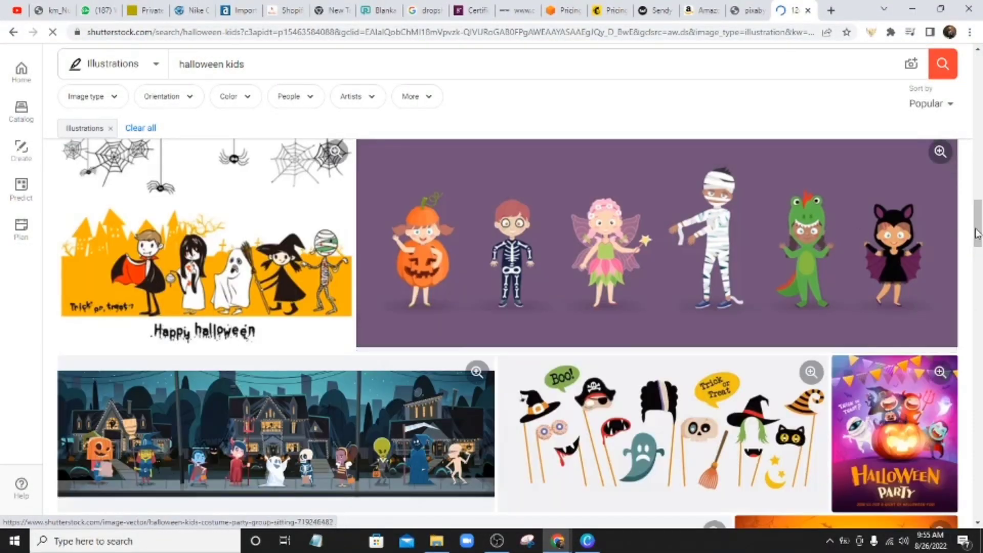
drag(976, 233, 978, 72)
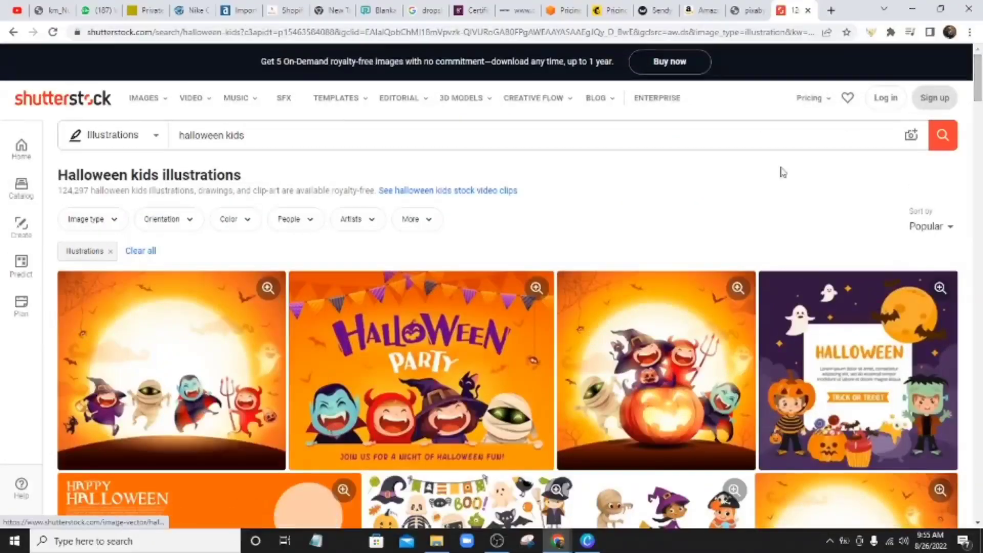
click(115, 224)
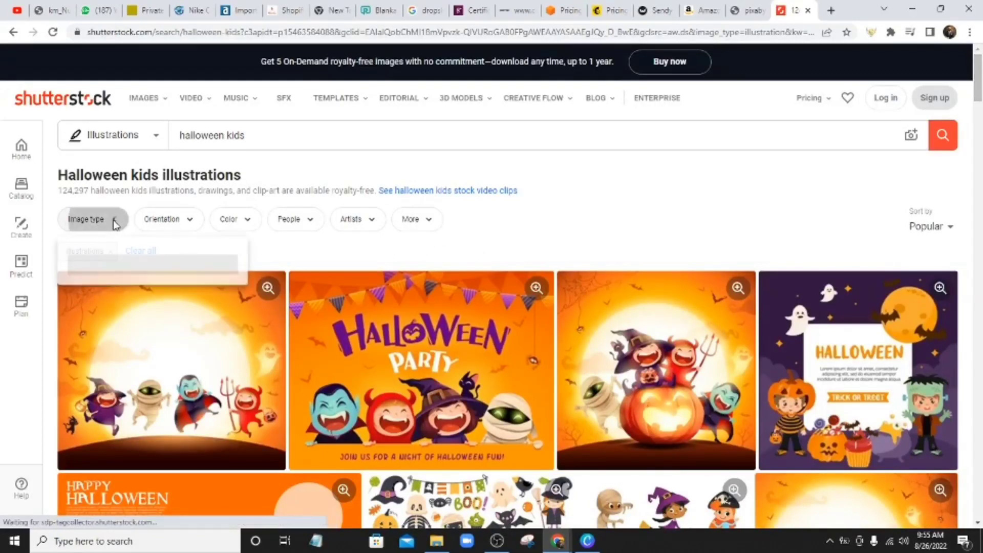
click(193, 291)
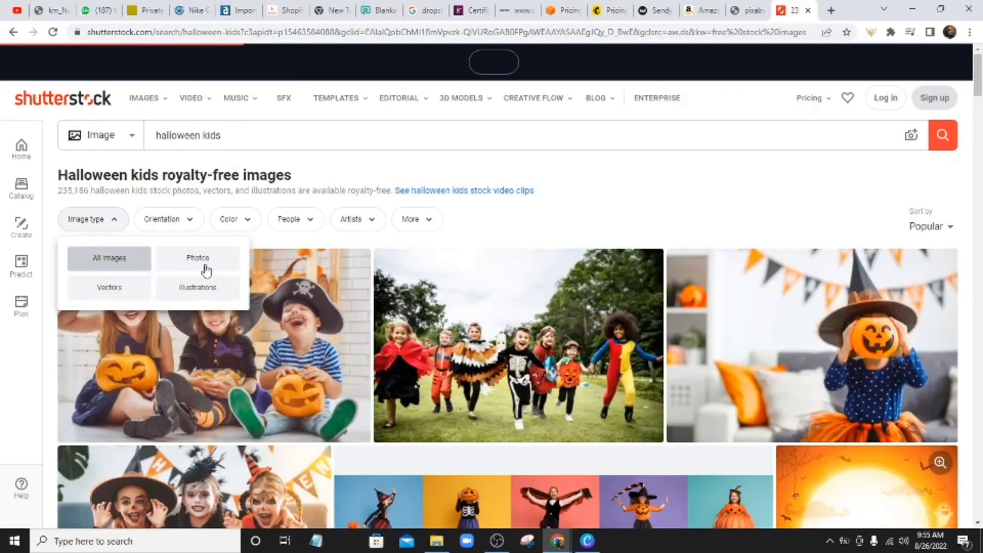
click(206, 268)
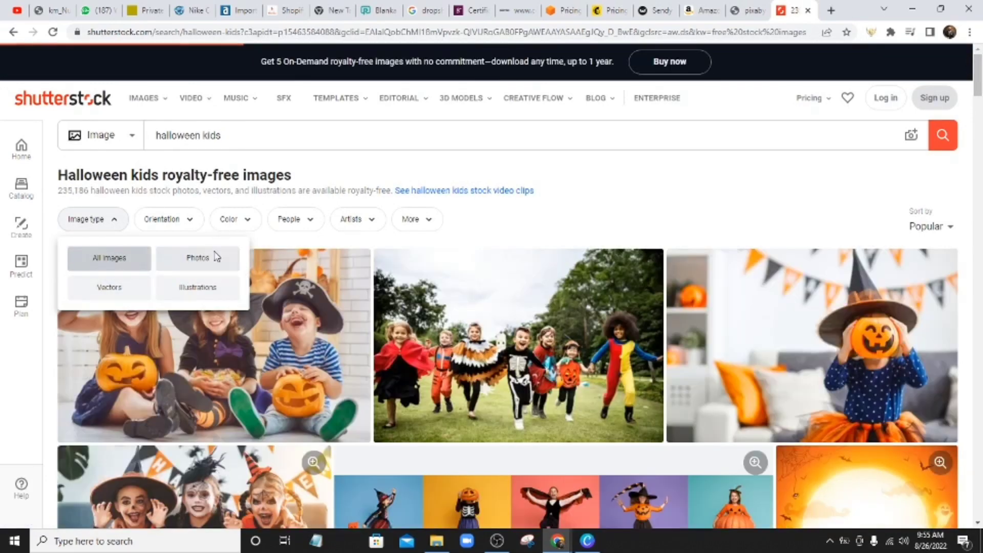
click(203, 290)
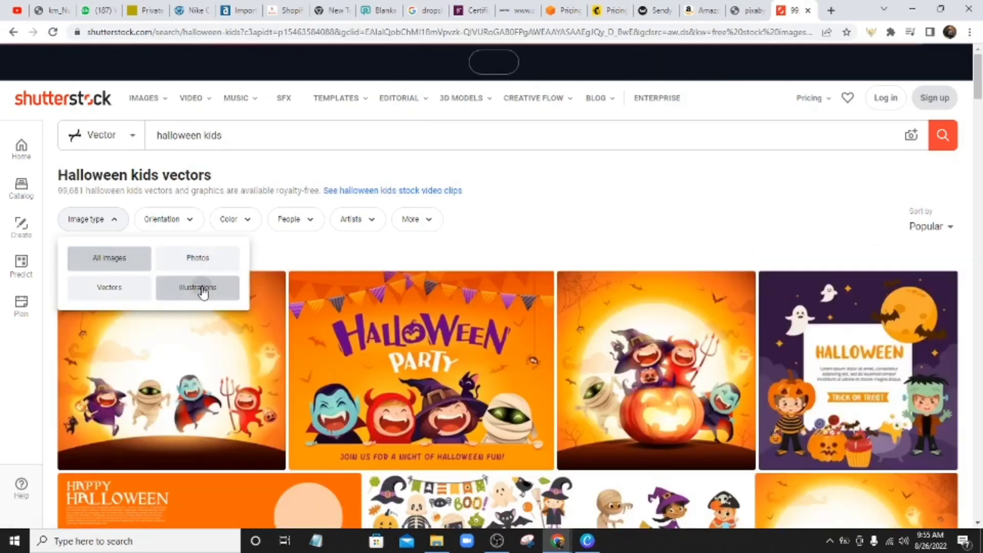
click(203, 289)
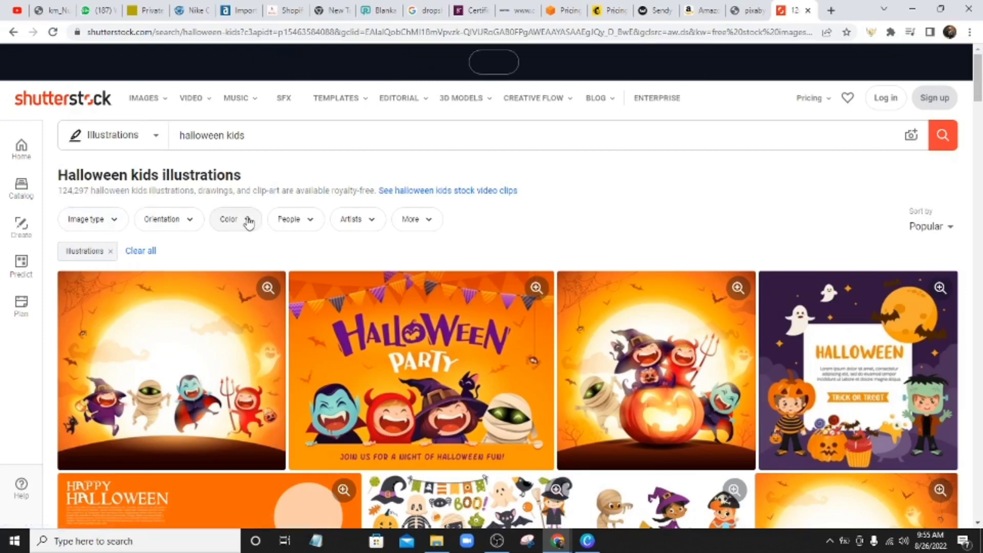
- Filter the halloween kids illustrations by the black-and-white color preset
click(189, 221)
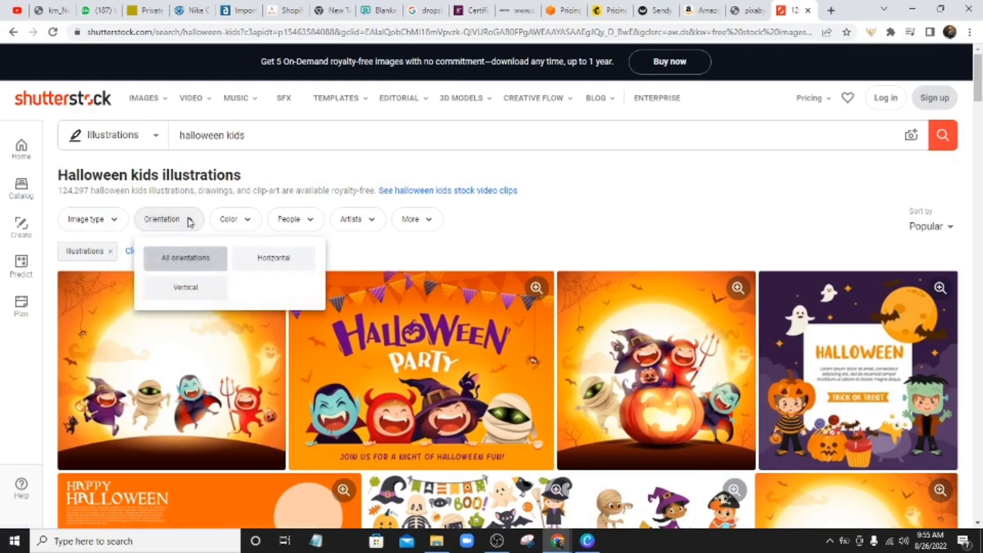
click(371, 259)
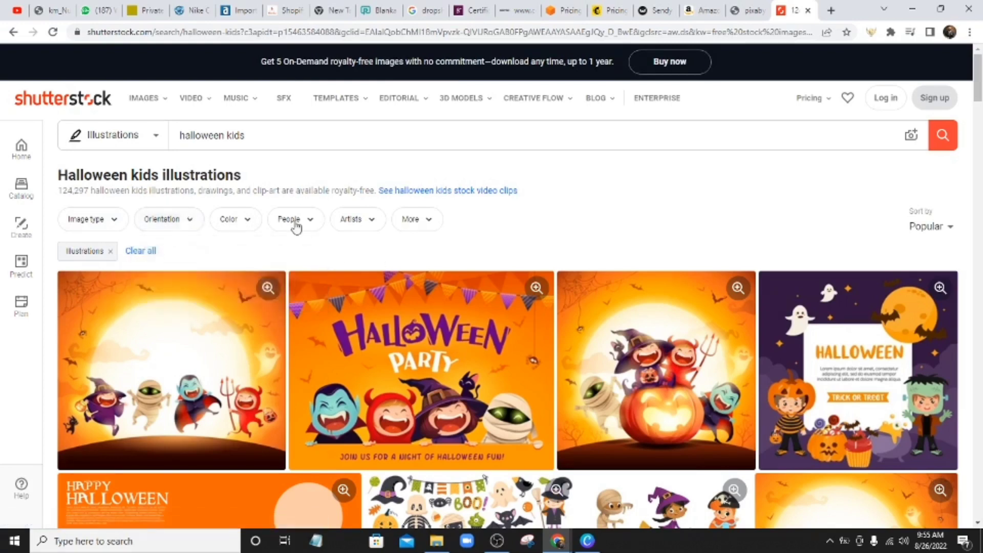
click(245, 226)
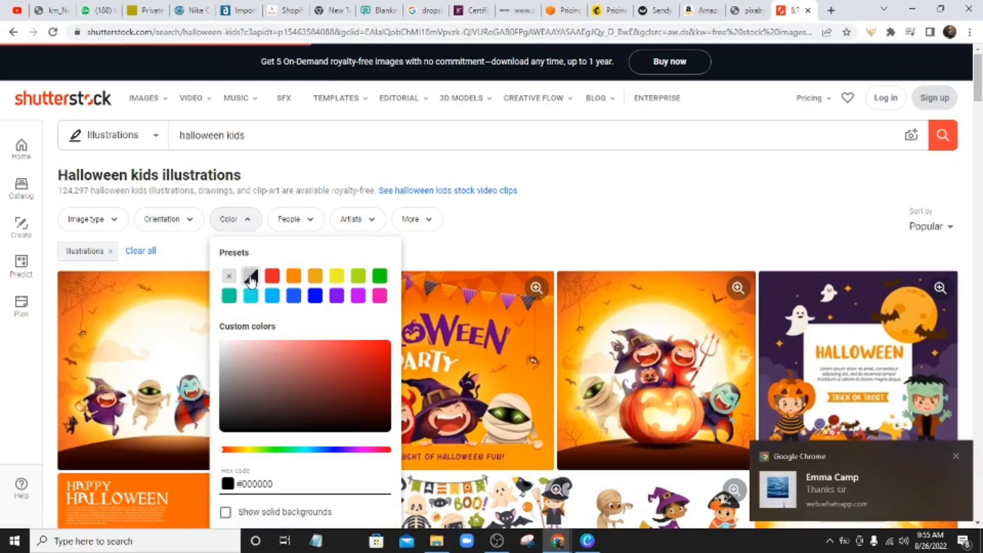
click(250, 277)
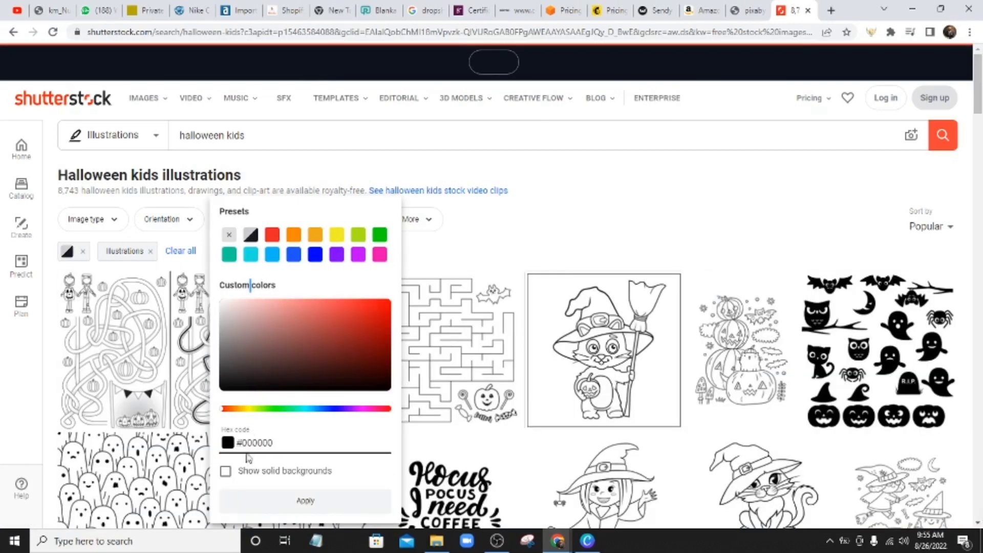
click(573, 214)
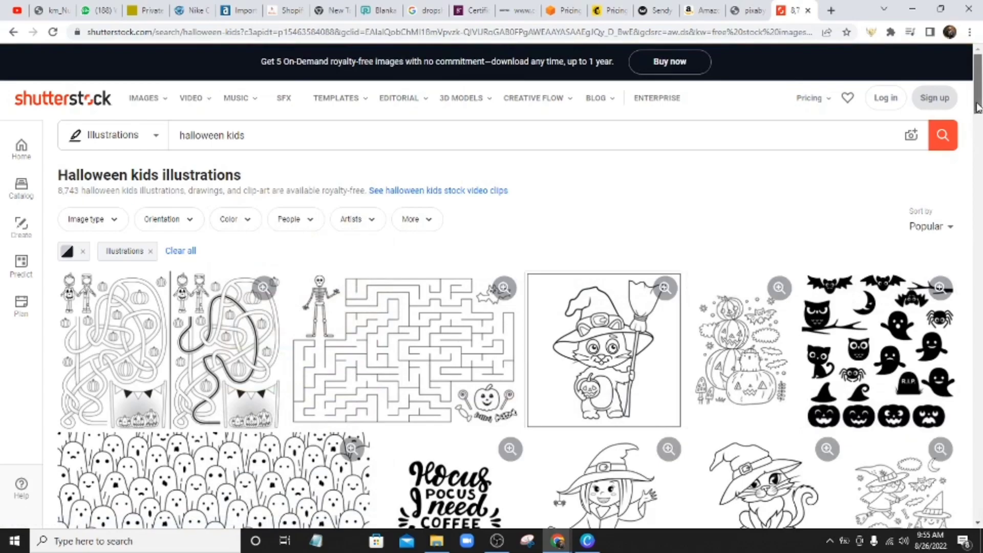
- Look over the black-and-white illustrations and the options offered by the People, Artists and More filters
drag(979, 108, 979, 141)
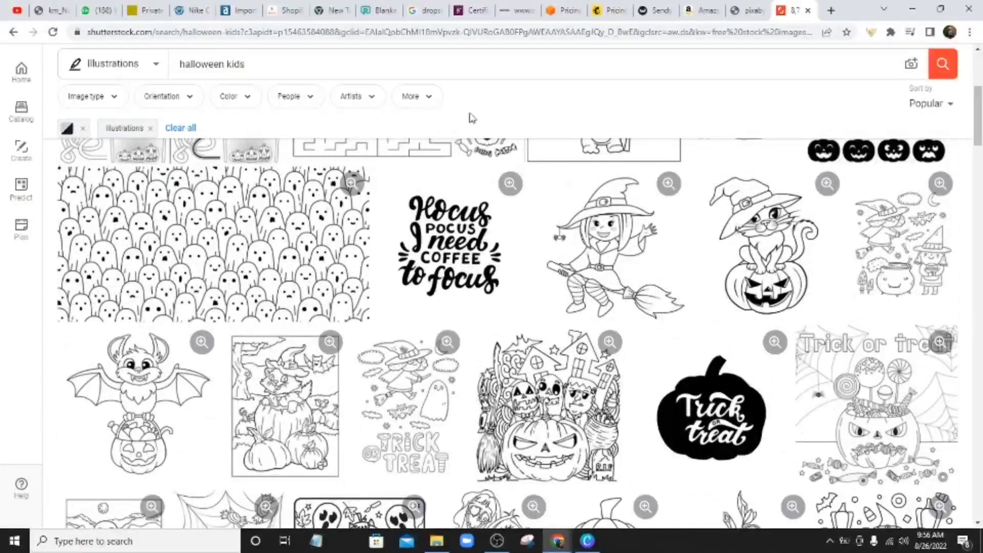
click(314, 97)
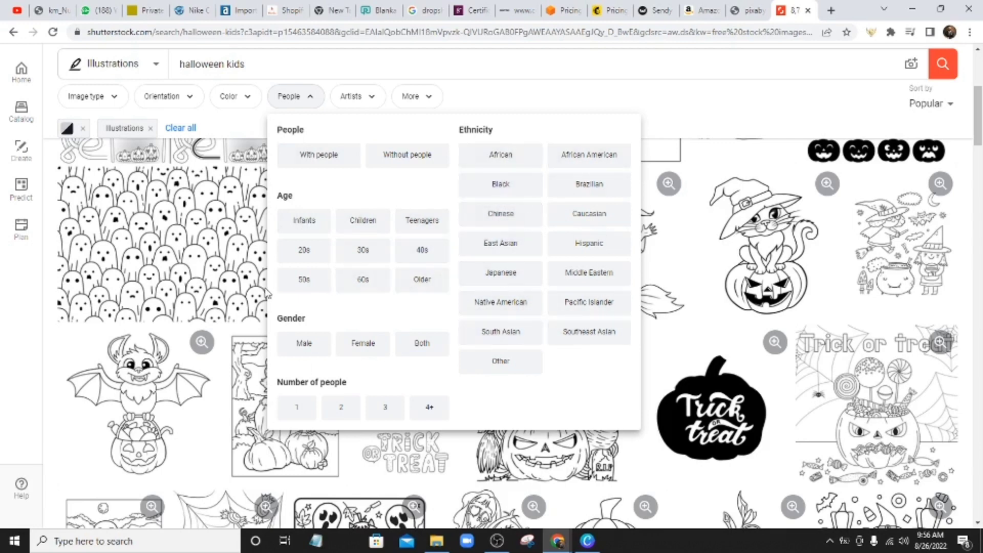
click(310, 98)
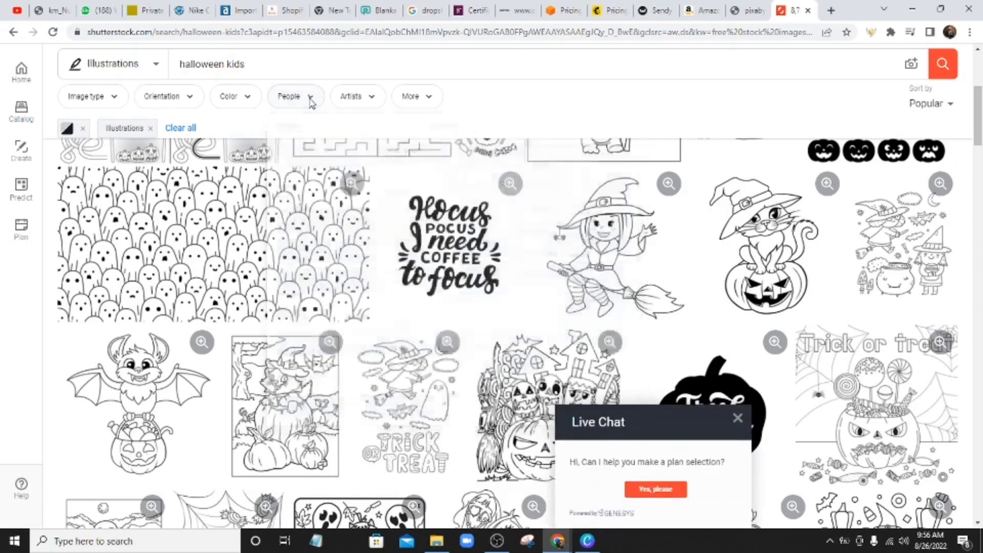
click(372, 99)
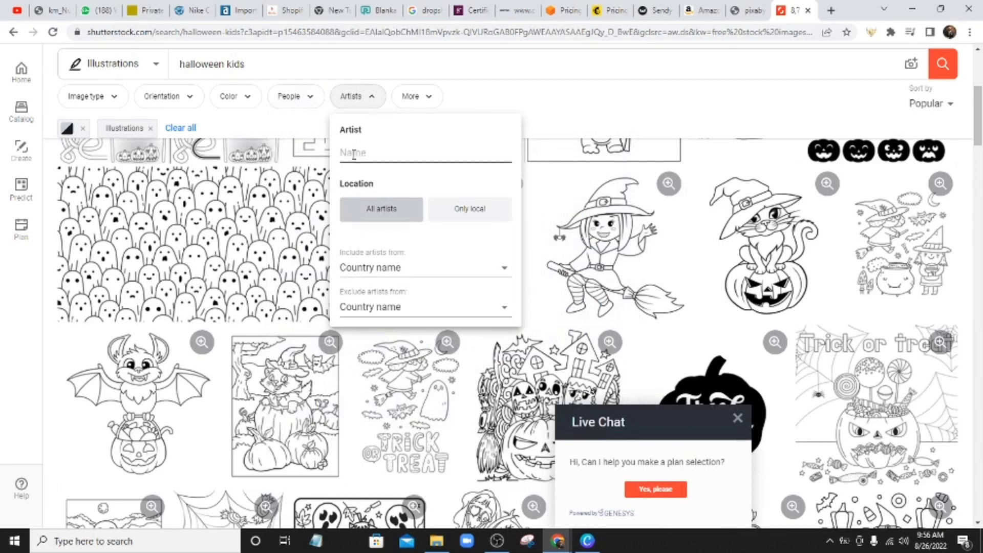
click(373, 98)
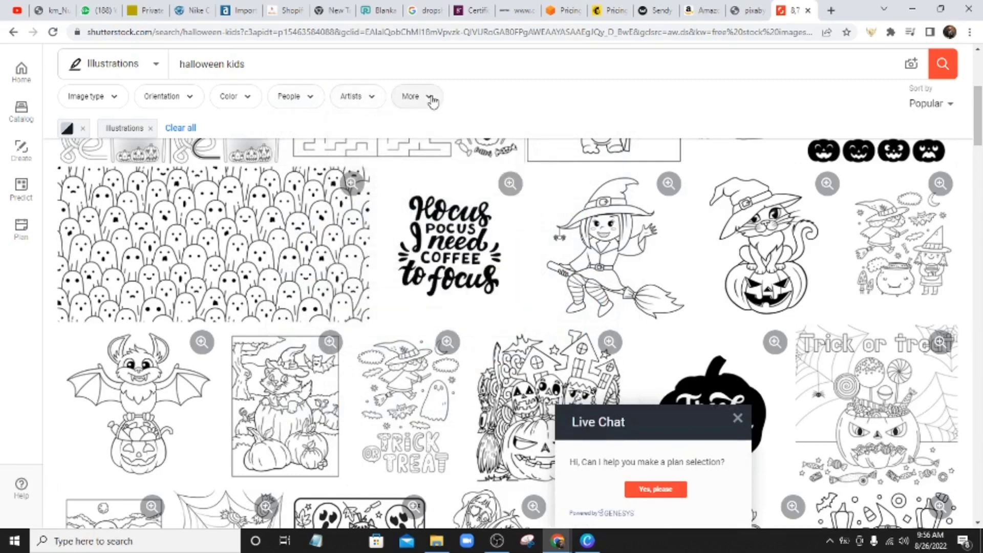
click(432, 101)
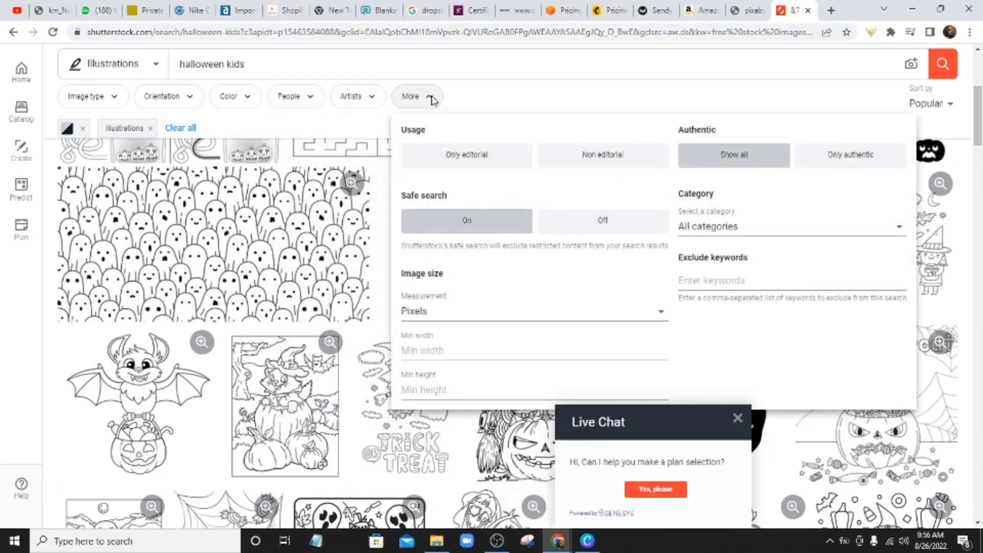
click(433, 99)
click(431, 99)
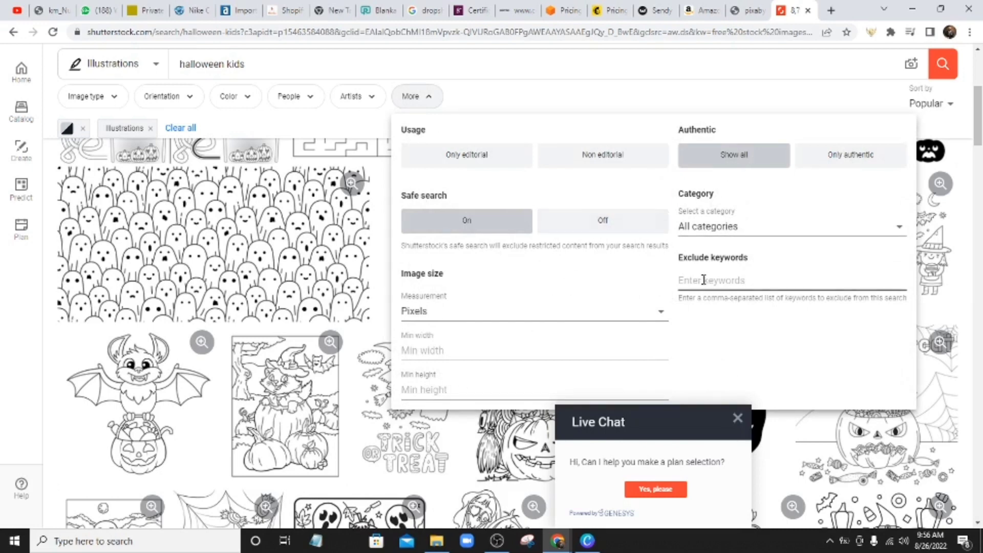
click(563, 96)
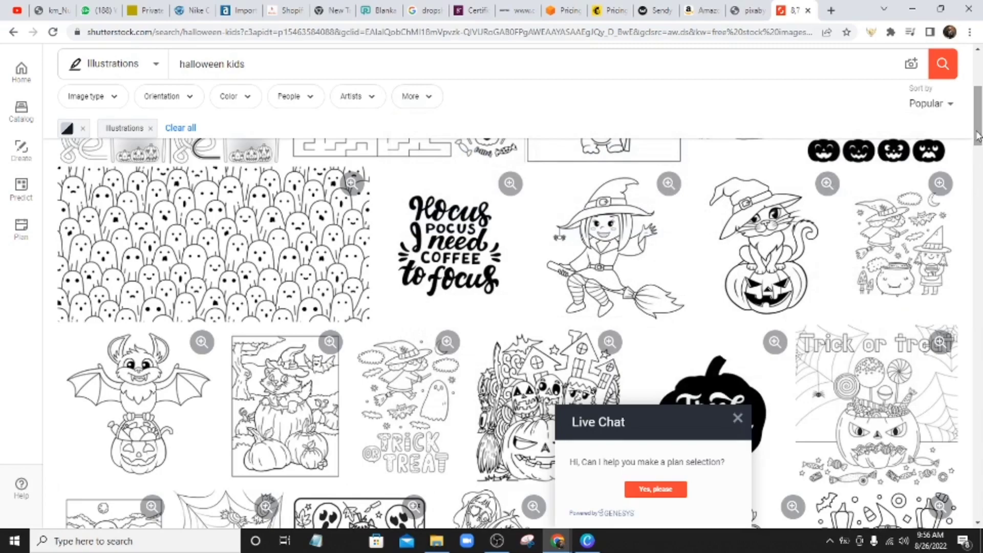
- Open the detail page of the coloring illustration showing a cat in a witch hat holding a broom
drag(977, 133, 966, 115)
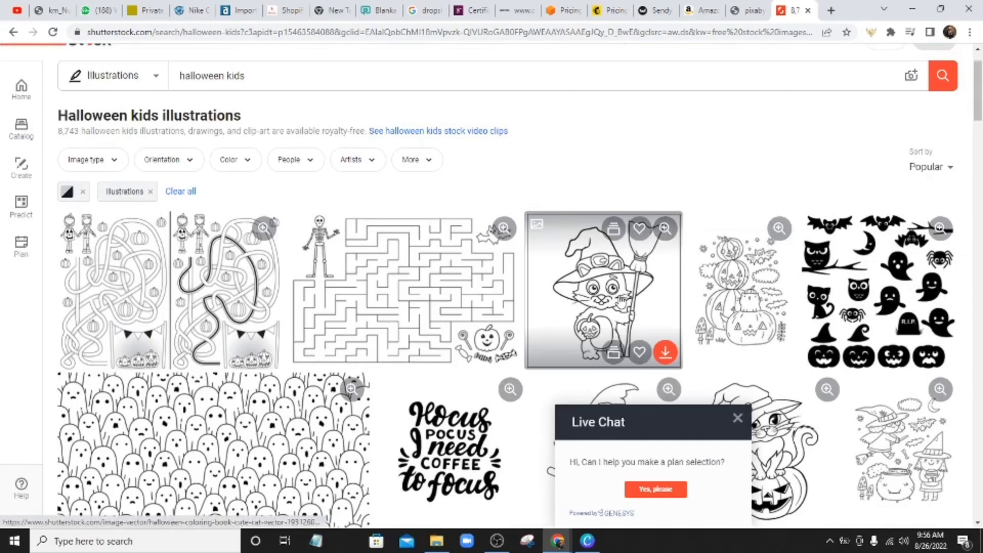
click(621, 301)
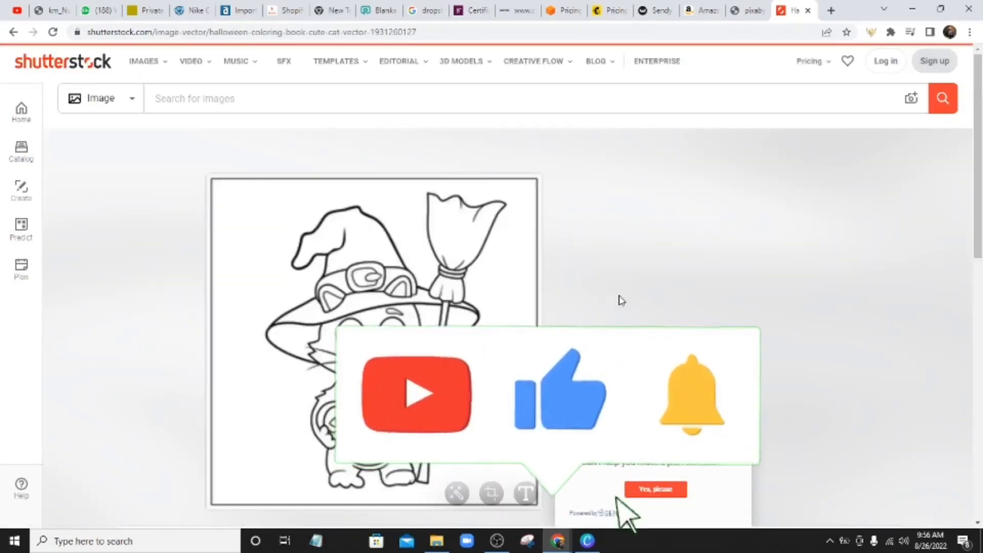